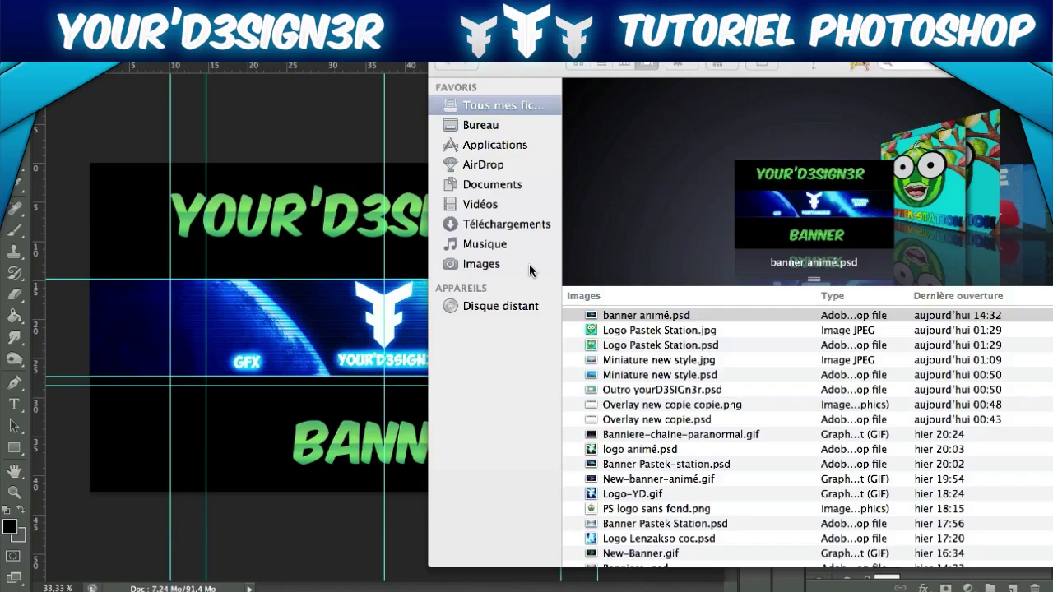
Step: Switch to Google Chrome and open the YouTube channel page from Creator Studio to view its channel banner
key("super+tab")
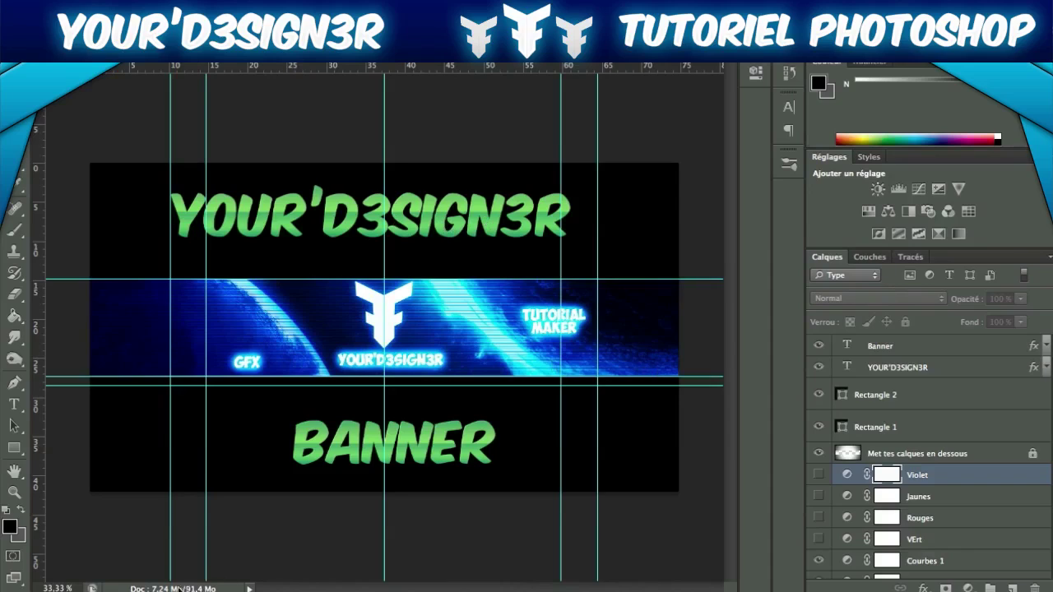
left_click(182, 587)
left_click(191, 69)
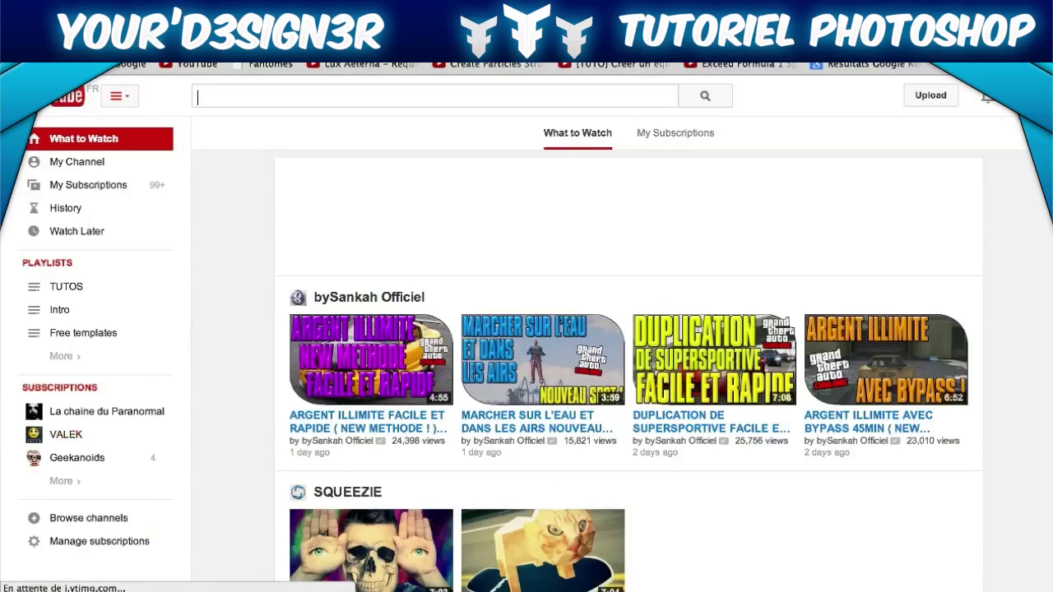
left_click(987, 95)
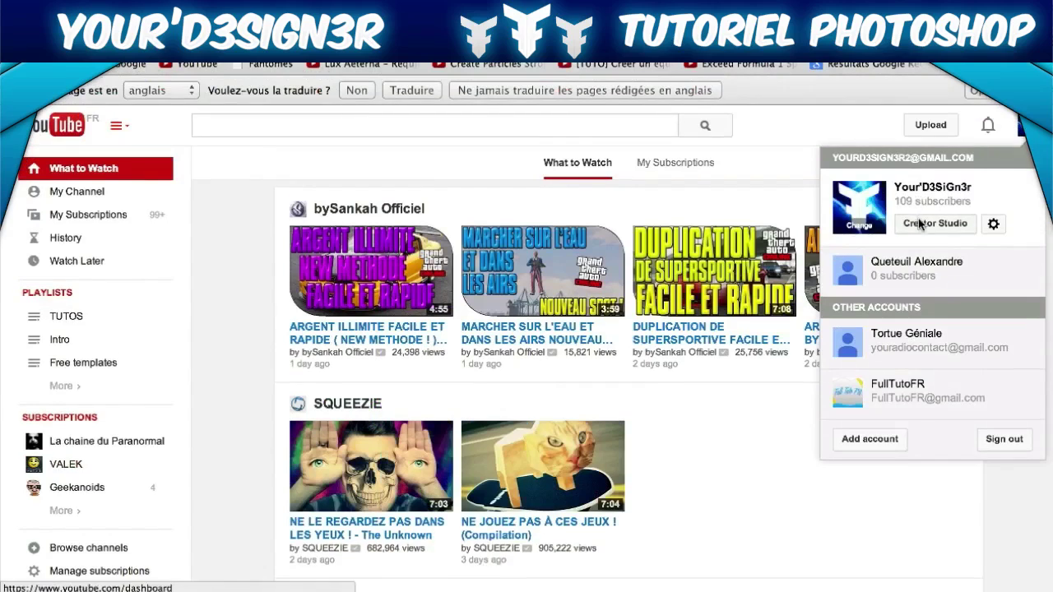
left_click(925, 226)
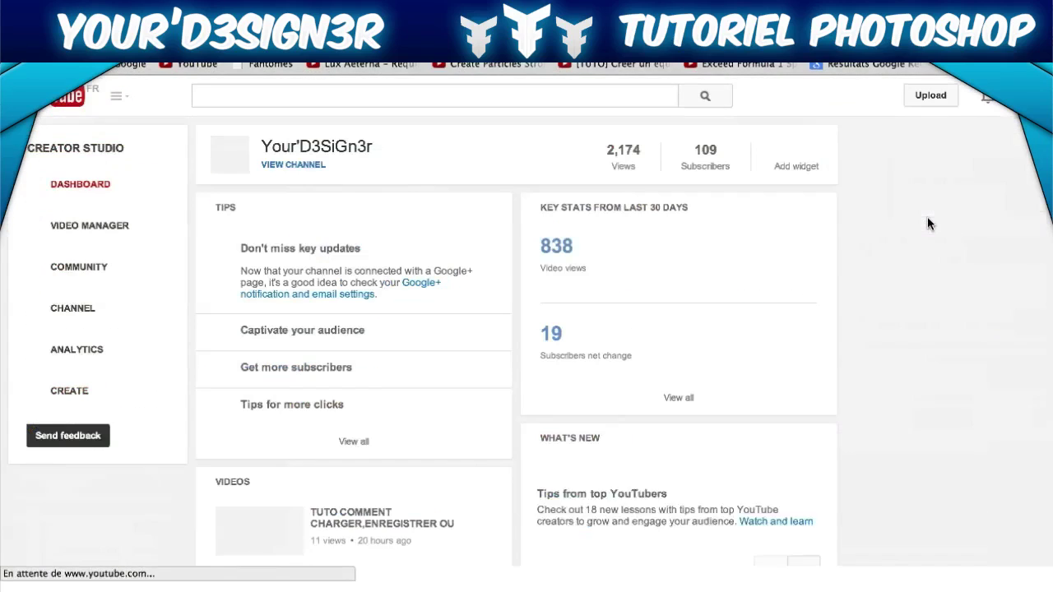
left_click(287, 198)
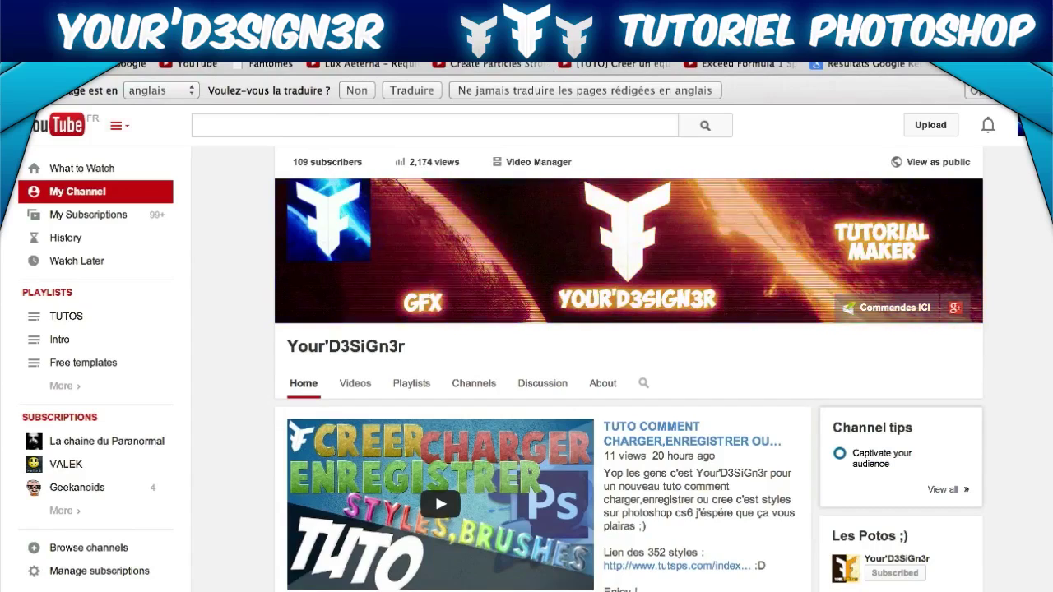
left_click(1038, 91)
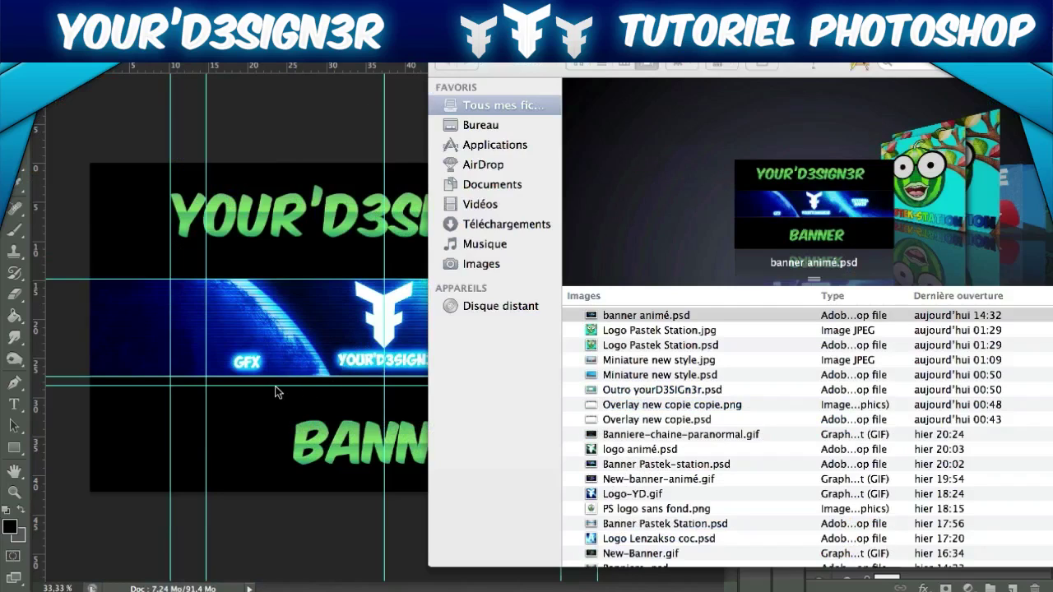
Step: Switch to Photoshop and move the lowest horizontal guide up to the middle of the blue banner strip
left_click(375, 247)
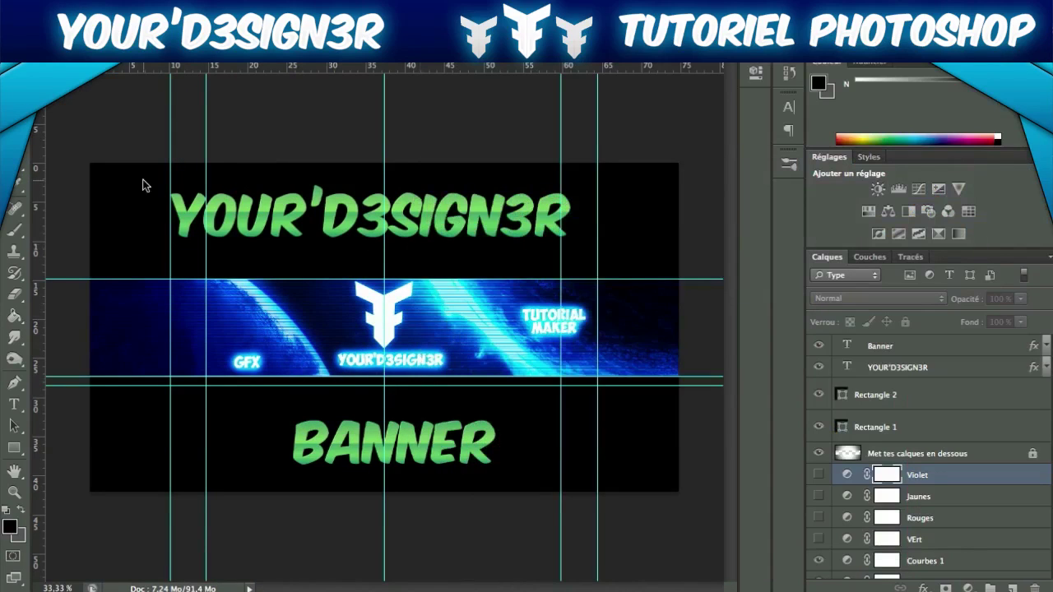
left_click(818, 474)
left_click(818, 475)
left_click_drag(302, 384, 304, 327)
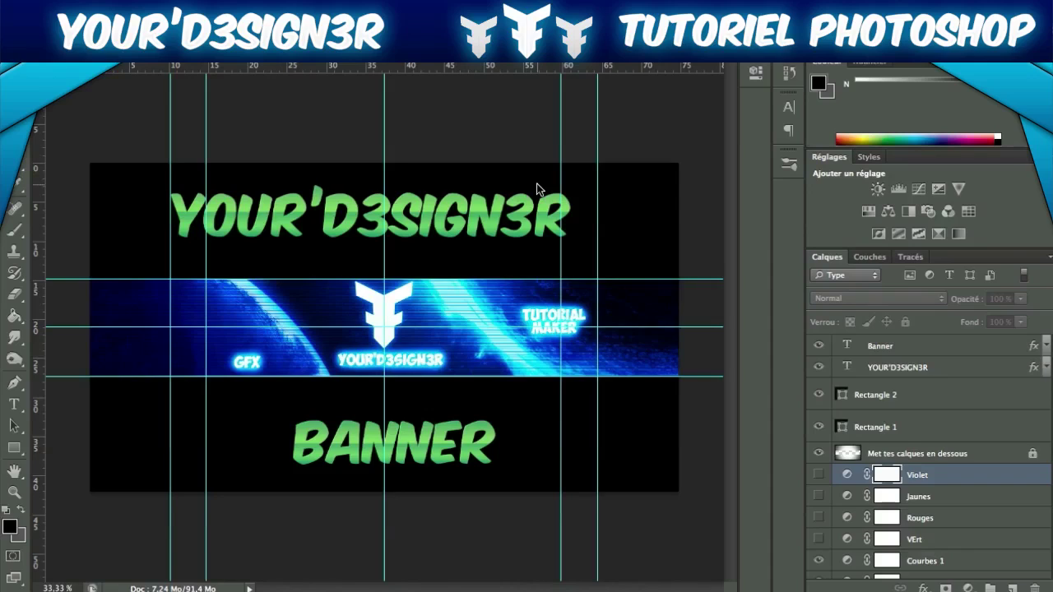
Step: Display the Montage timeline with the banner's animation frames
scroll(1050, 463, "down", 5)
scroll(1050, 464, "up", 5)
scroll(907, 500, "down", 5)
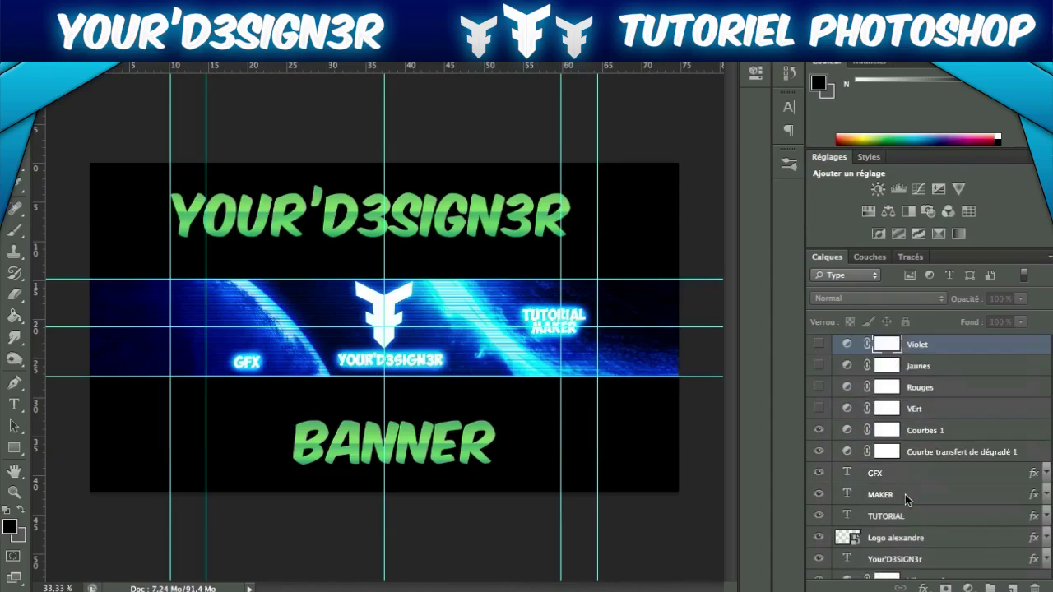
scroll(908, 499, "up", 3)
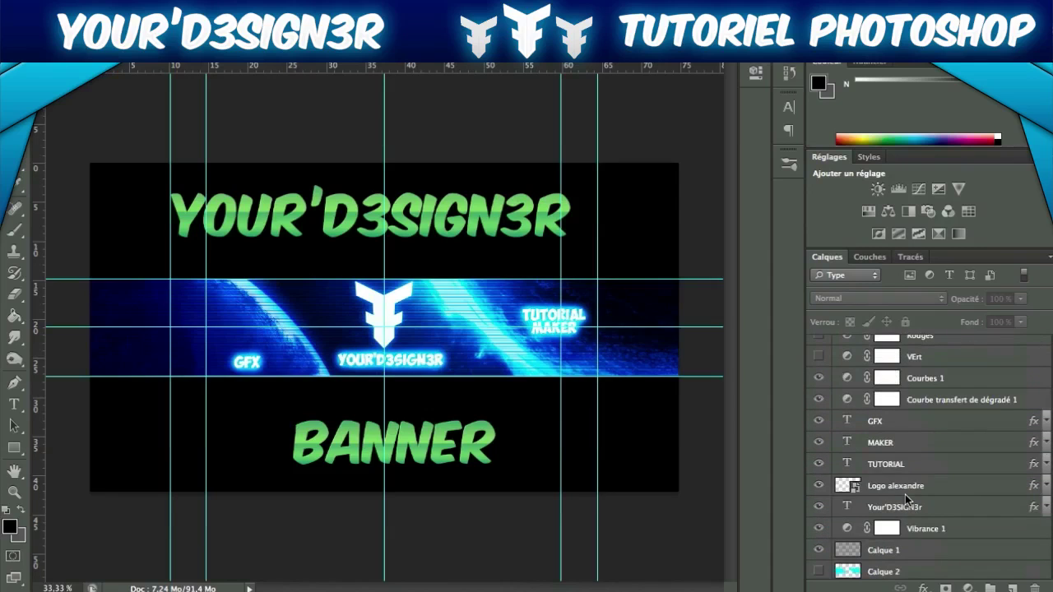
scroll(908, 500, "up", 3)
scroll(908, 500, "up", 3)
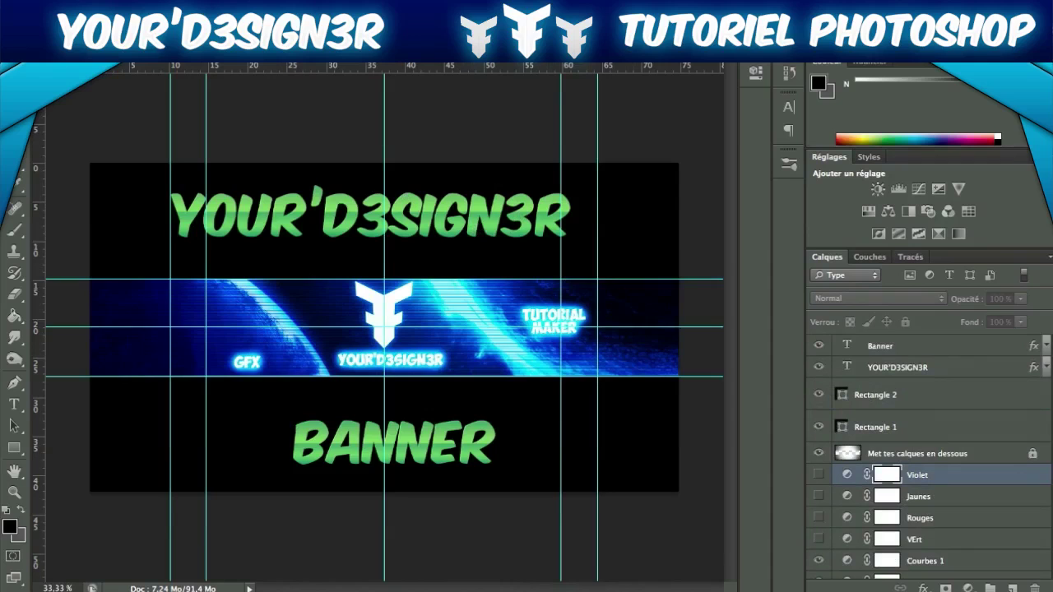
left_click(573, 5)
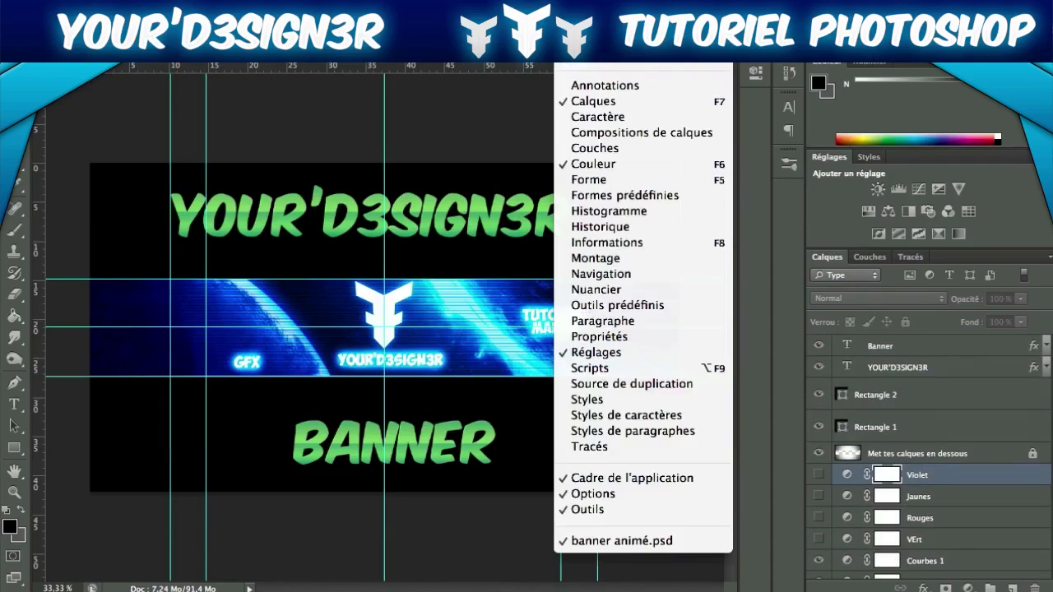
left_click(579, 262)
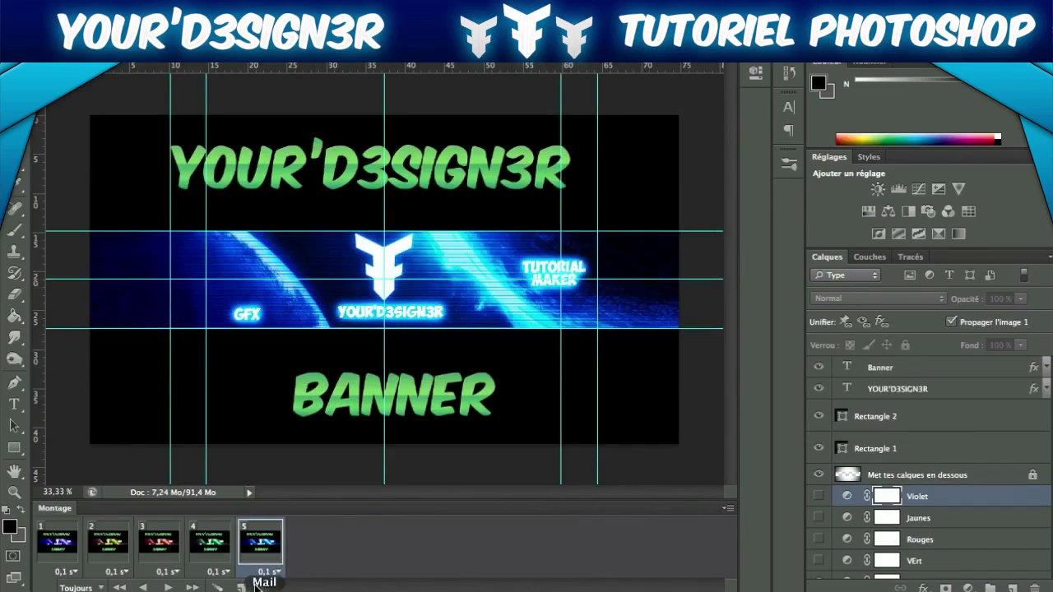
Step: Delete frames 2 to 5 of the animation, keeping only frame 1
left_click(265, 588)
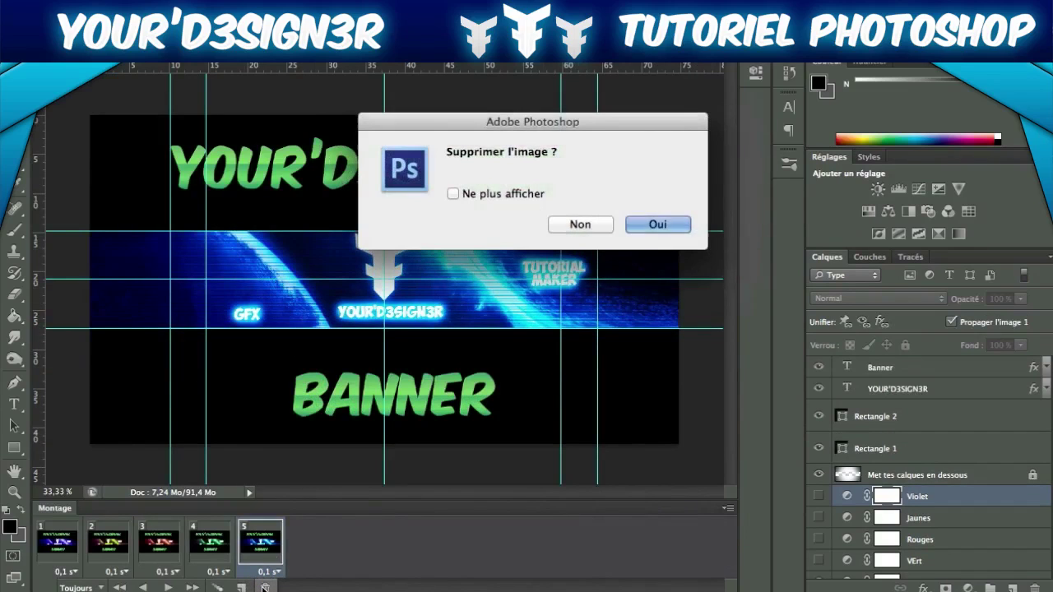
left_click(650, 227)
left_click(123, 537, "shift")
left_click(265, 588)
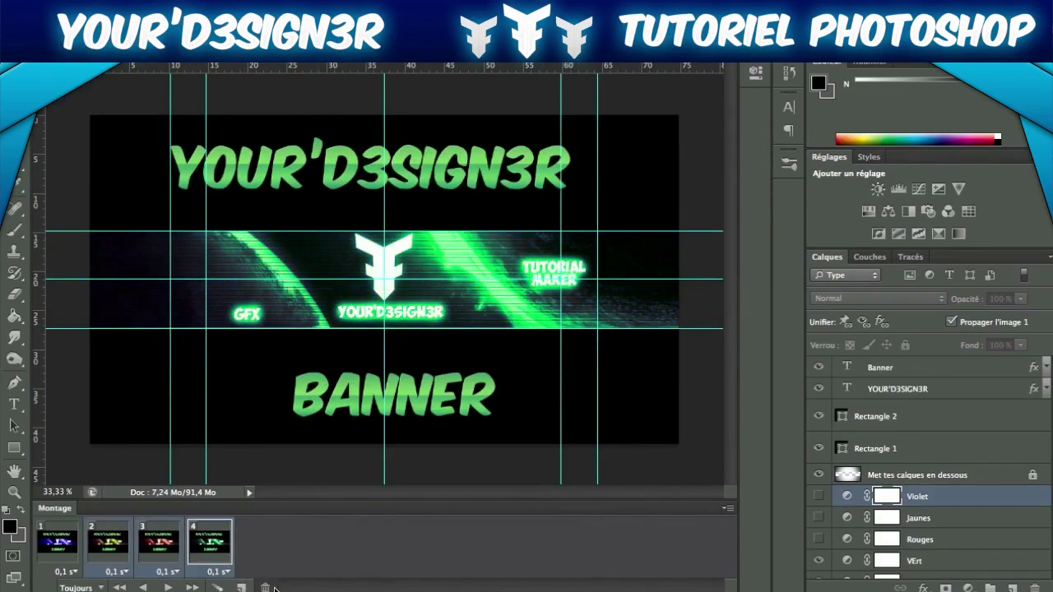
left_click(658, 224)
Step: Hide the Violet adjustment layer in the remaining frame
left_click(819, 496)
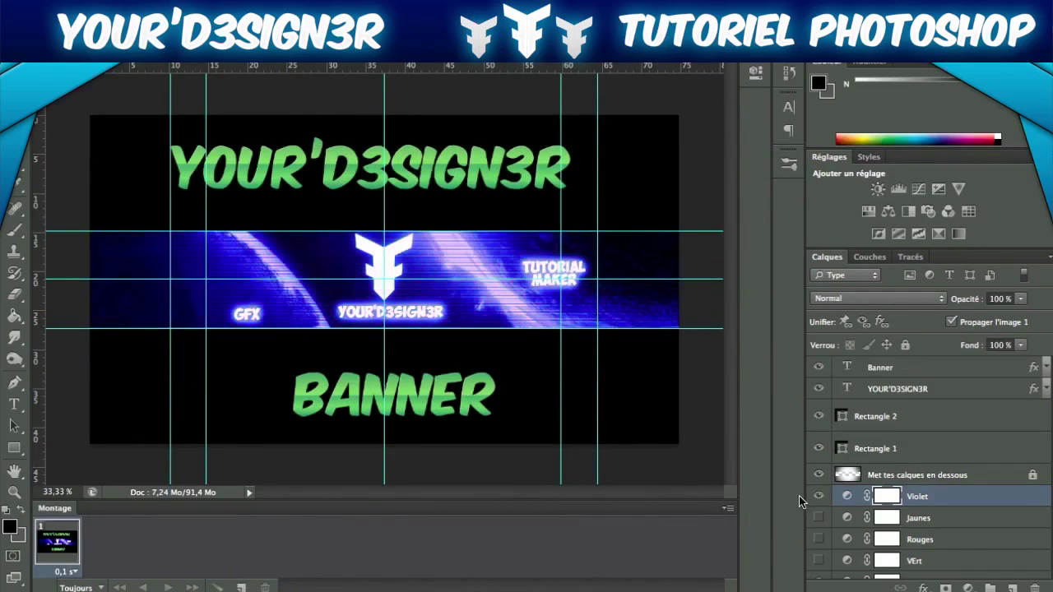
scroll(827, 486, "down", 8)
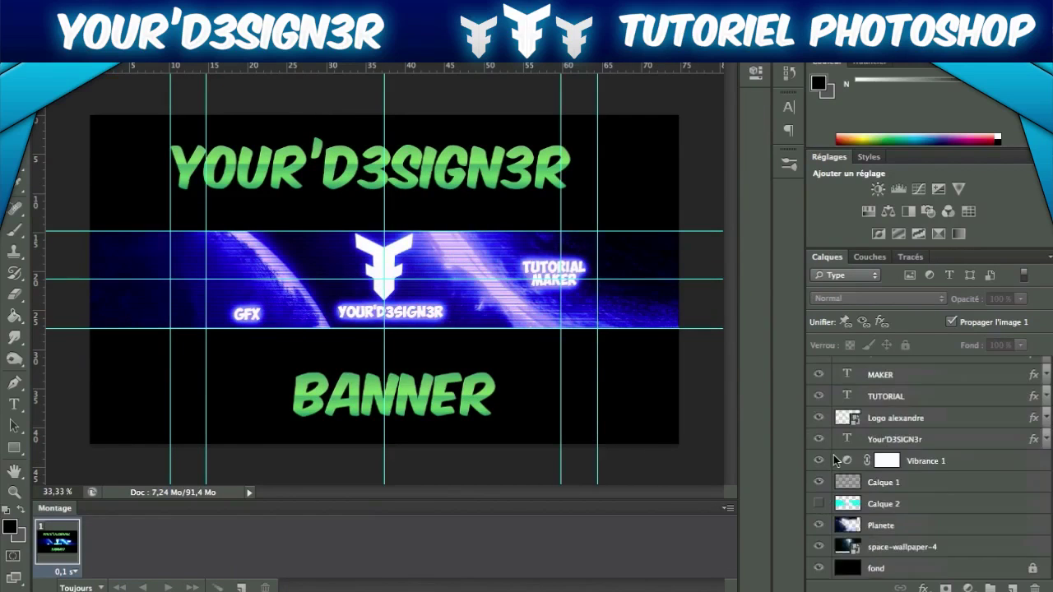
scroll(835, 459, "up", 6)
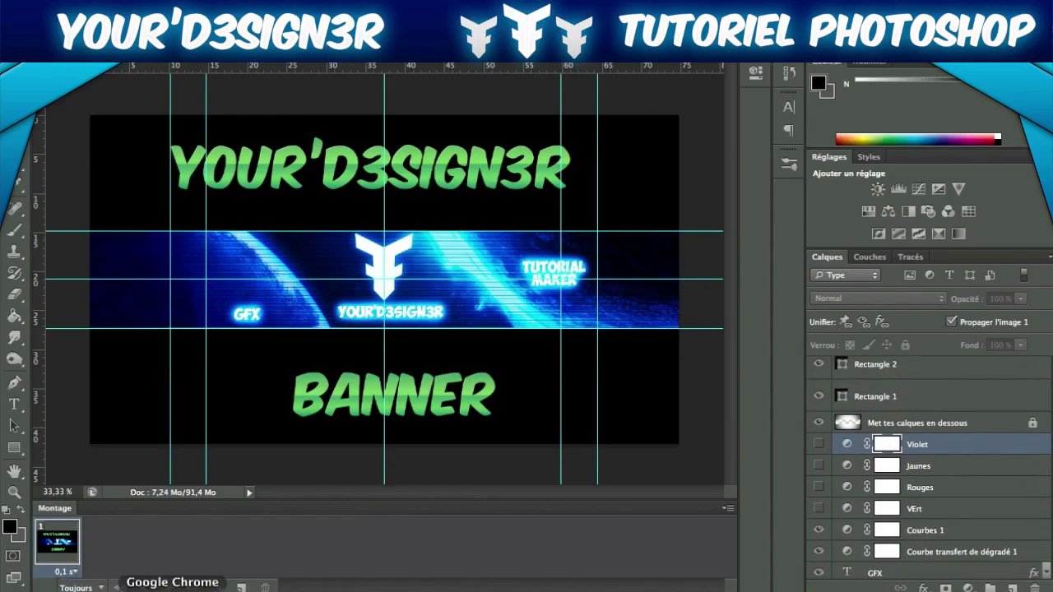
left_click(176, 589)
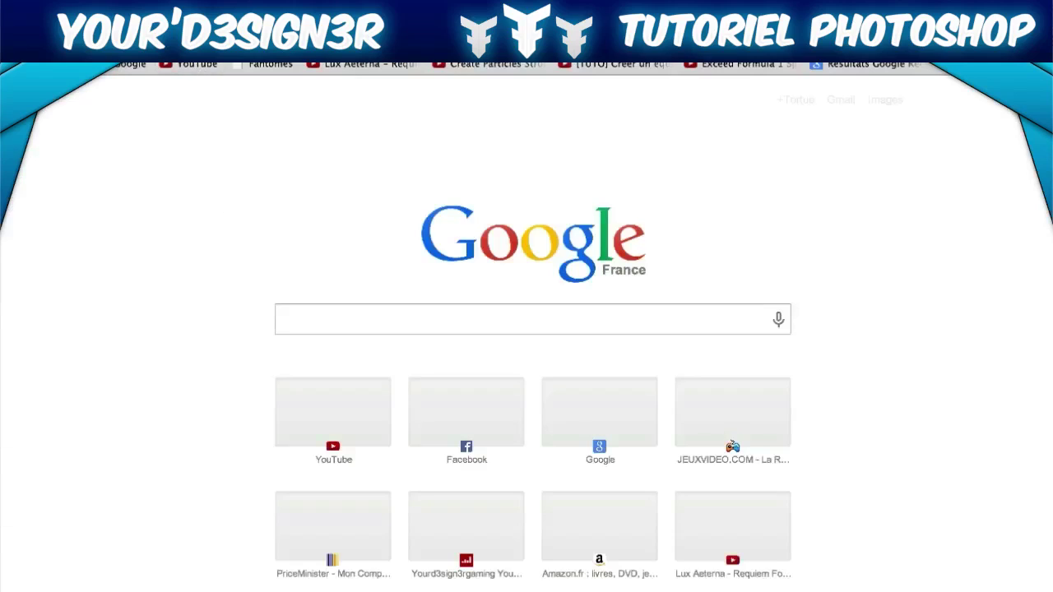
left_click(12, 7)
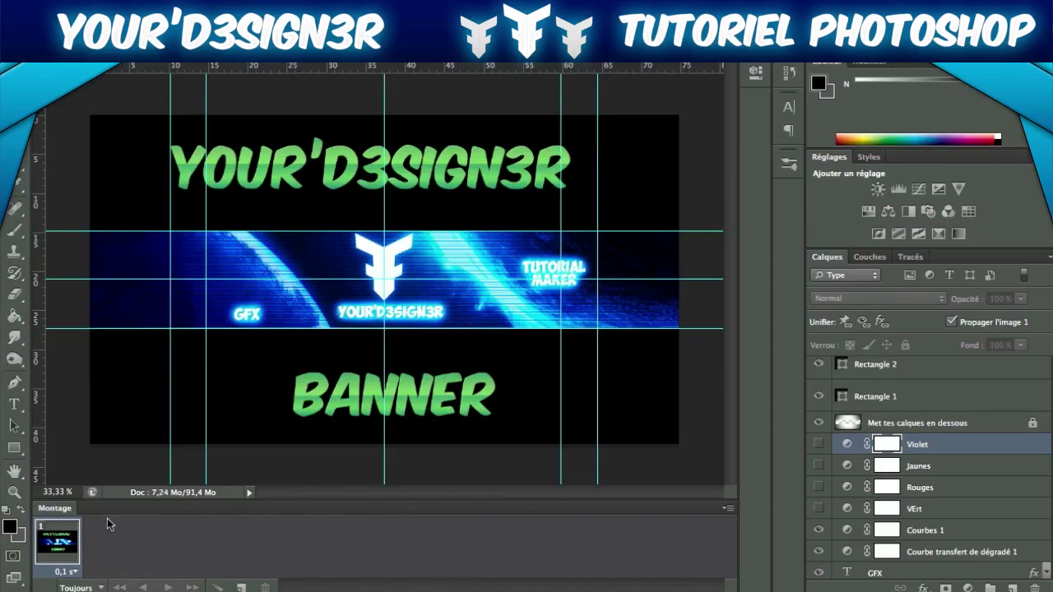
left_click(73, 576)
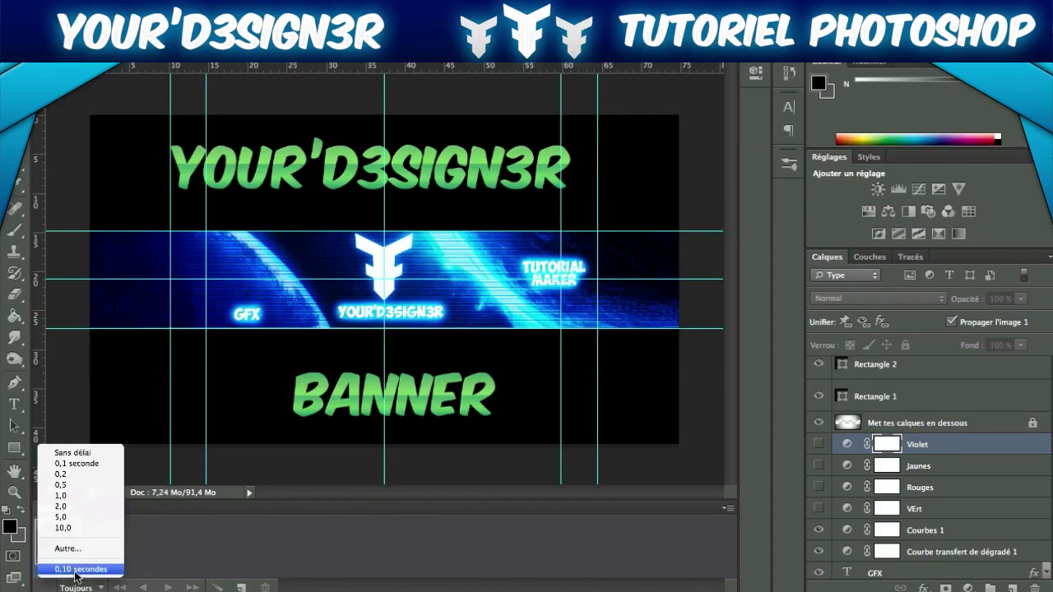
left_click(170, 552)
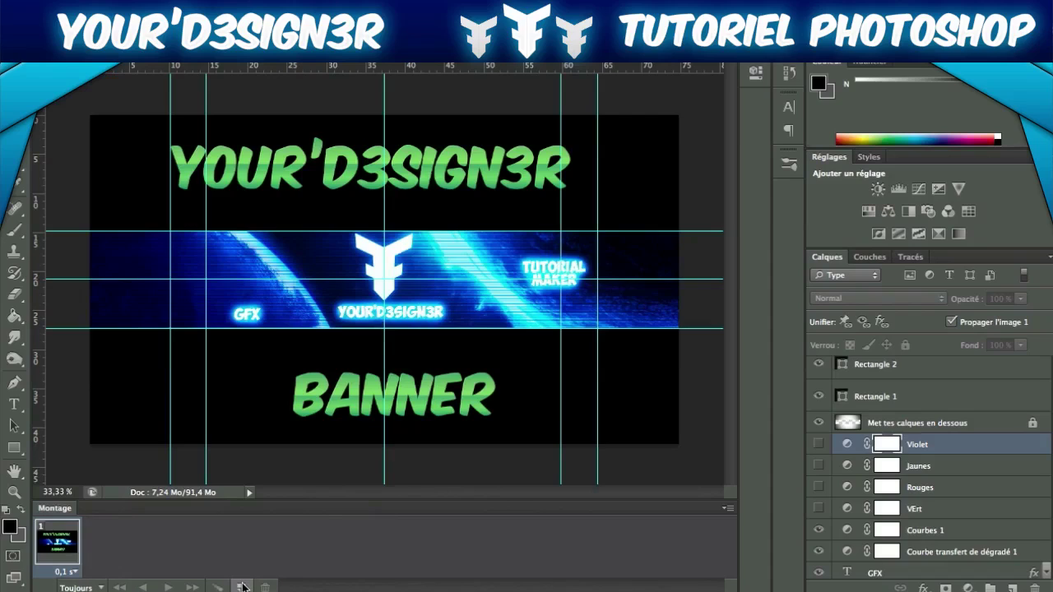
Step: Duplicate frame 1 four times to make a five-frame animation, and select frame 2
left_click(243, 587)
left_click(242, 587)
left_click(243, 586)
left_click(242, 586)
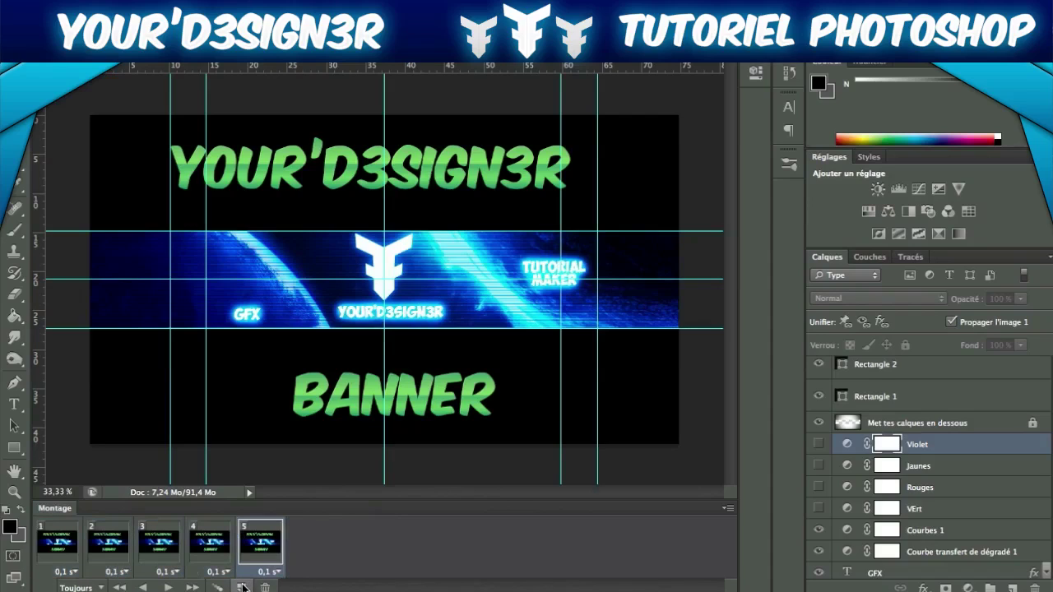
left_click(74, 553)
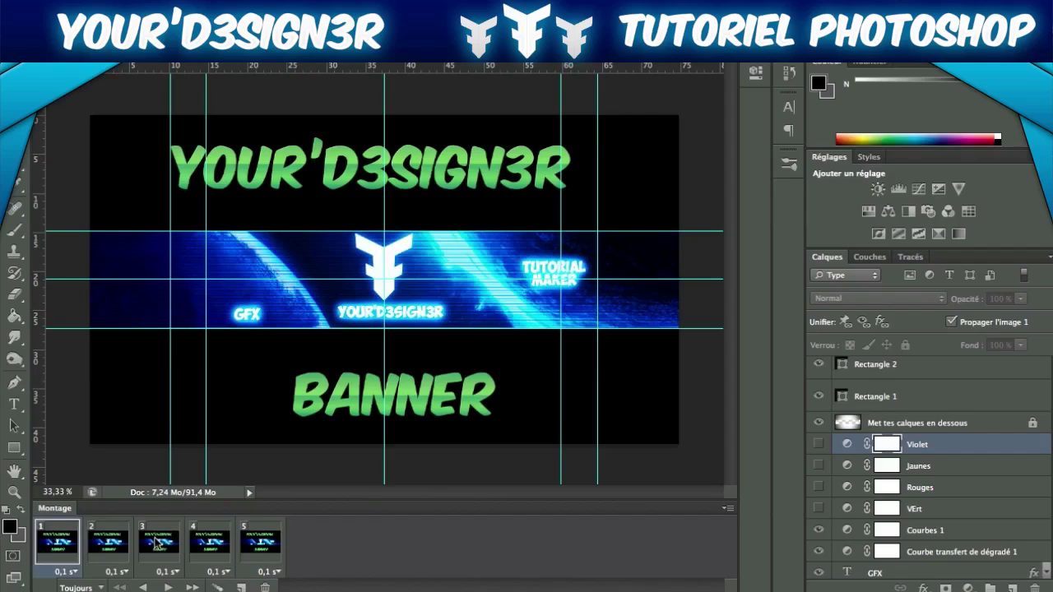
left_click(115, 540)
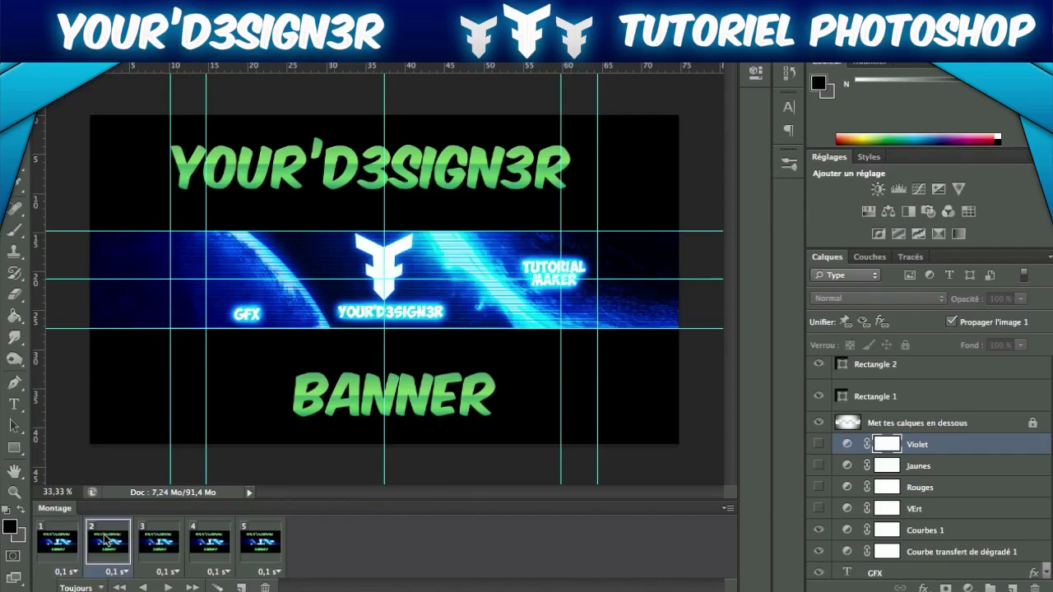
scroll(913, 487, "down", 1)
scroll(914, 487, "up", 1)
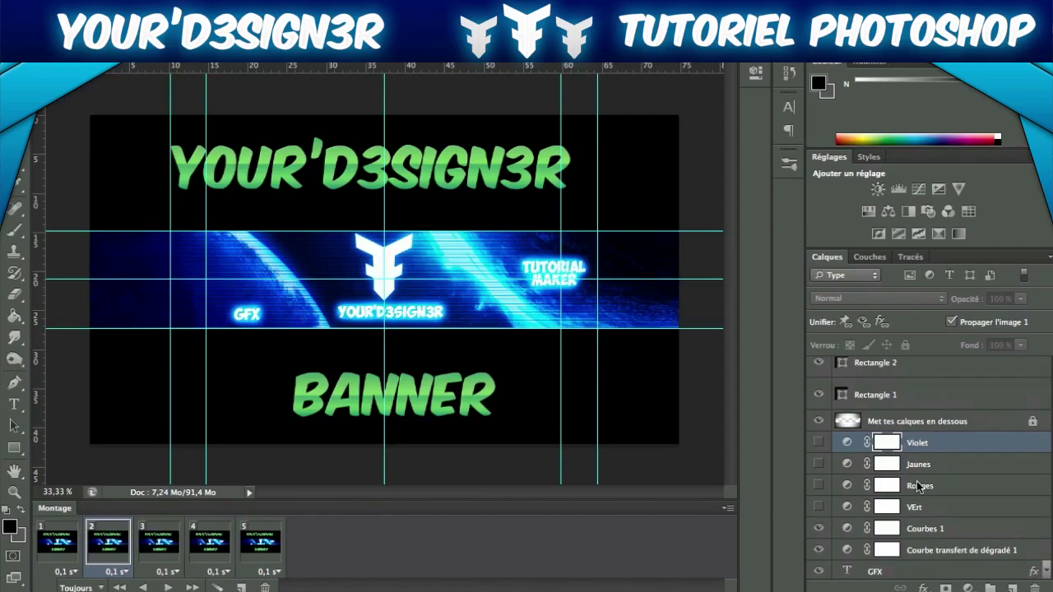
Step: Try a Noir et blanc adjustment layer above the Violet layer, and delete it
left_click(968, 589)
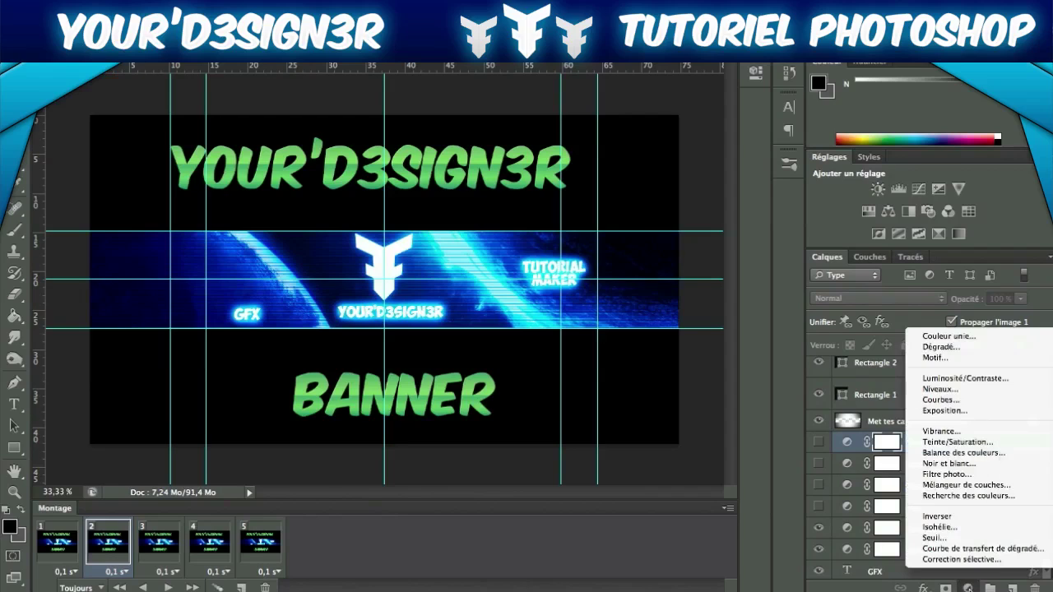
left_click(948, 463)
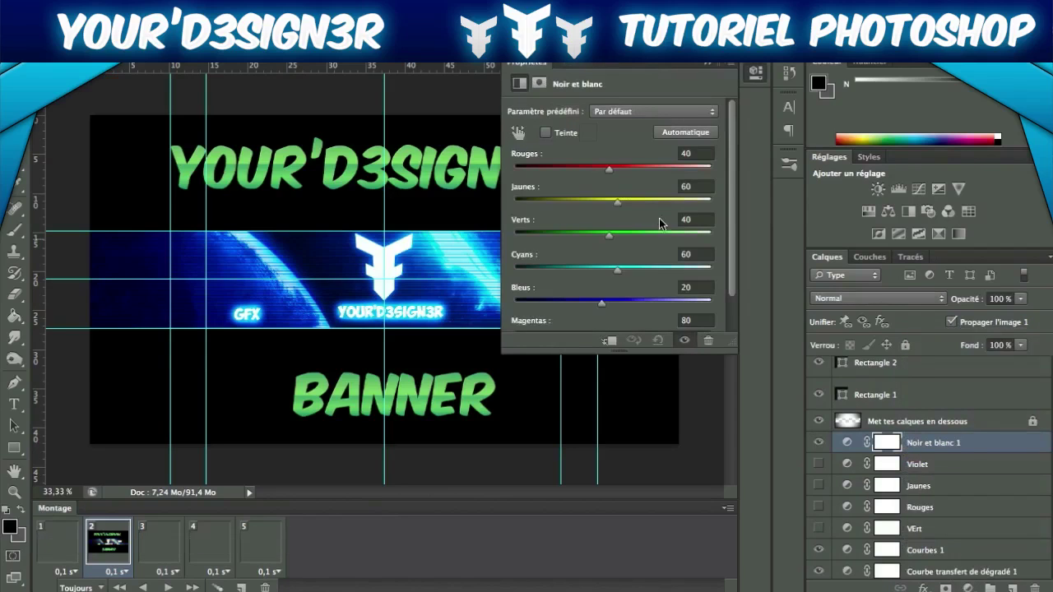
left_click(709, 65)
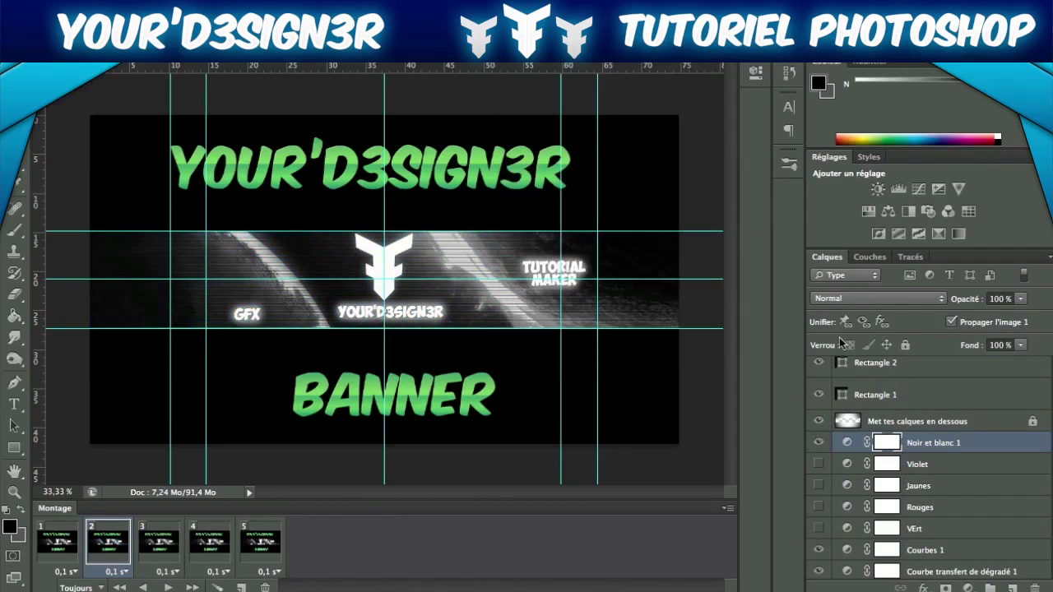
key("Delete")
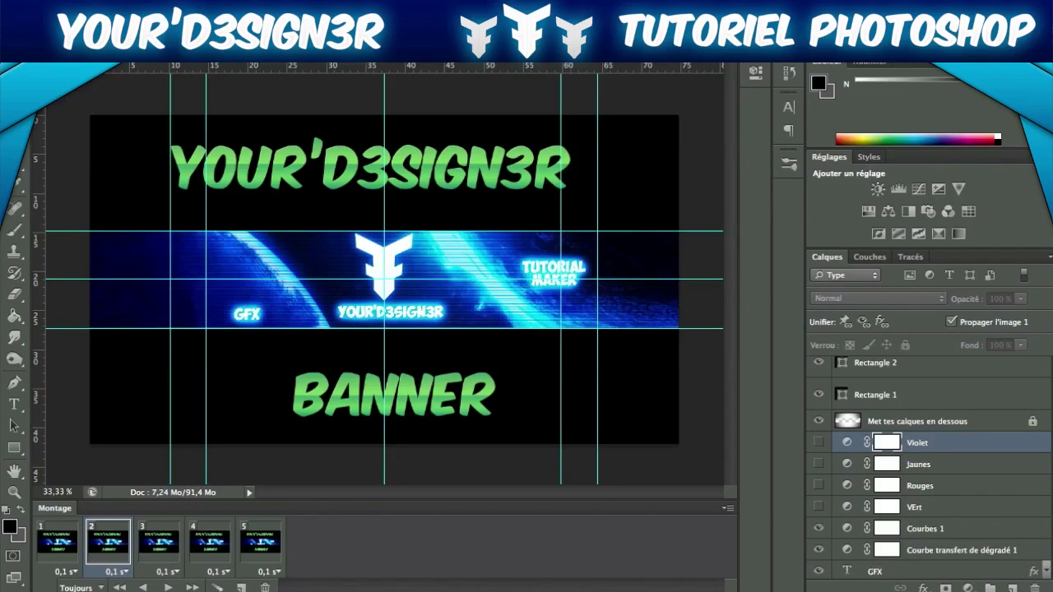
Step: Add a Filtre photo adjustment layer above Violet, using Filtre réchauffant (85) at 100 % density
left_click(968, 587)
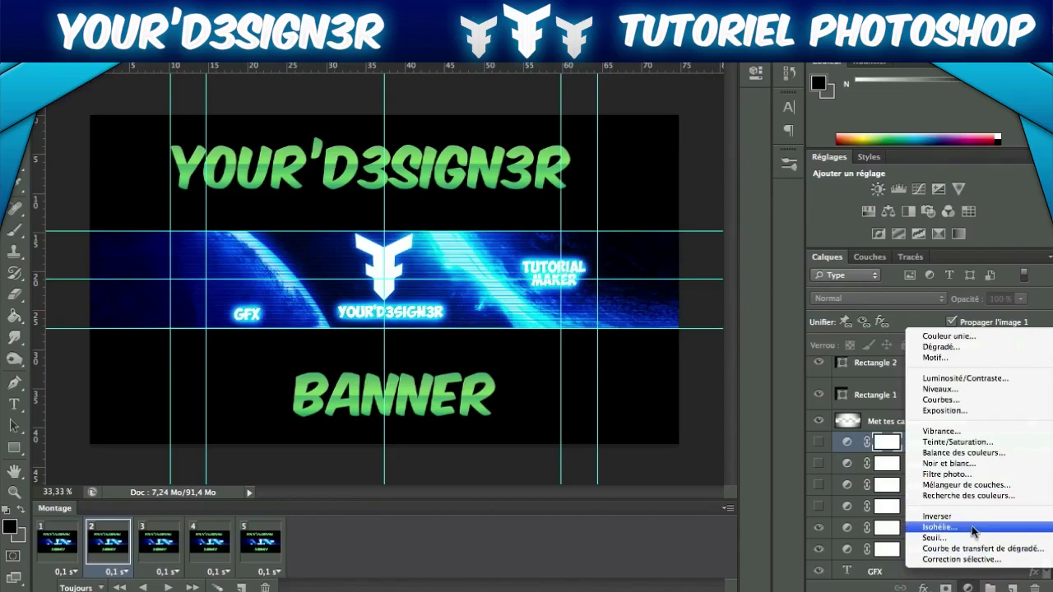
left_click(946, 474)
left_click(593, 180)
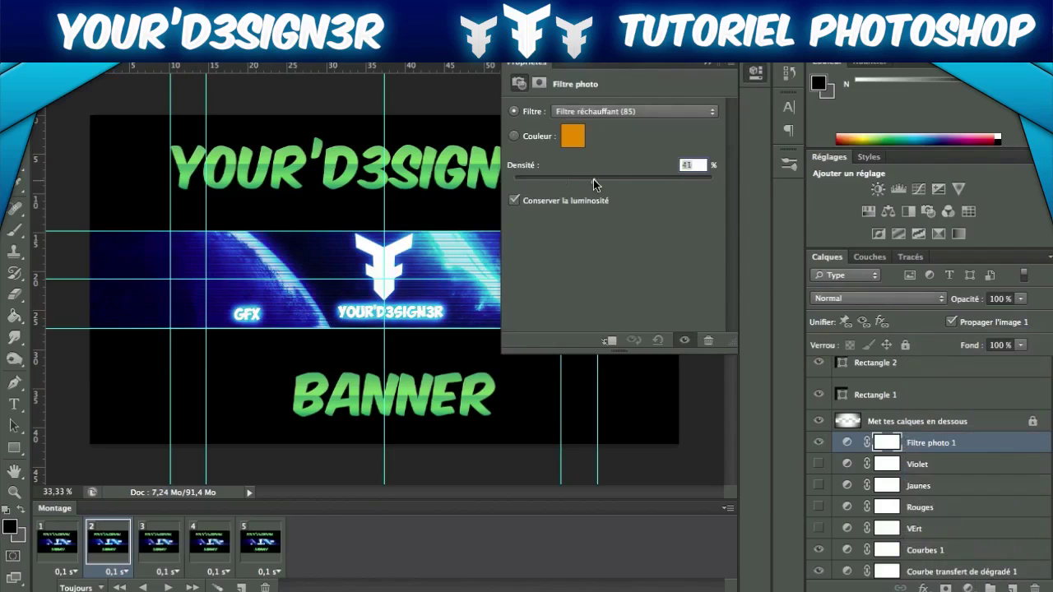
left_click(573, 137)
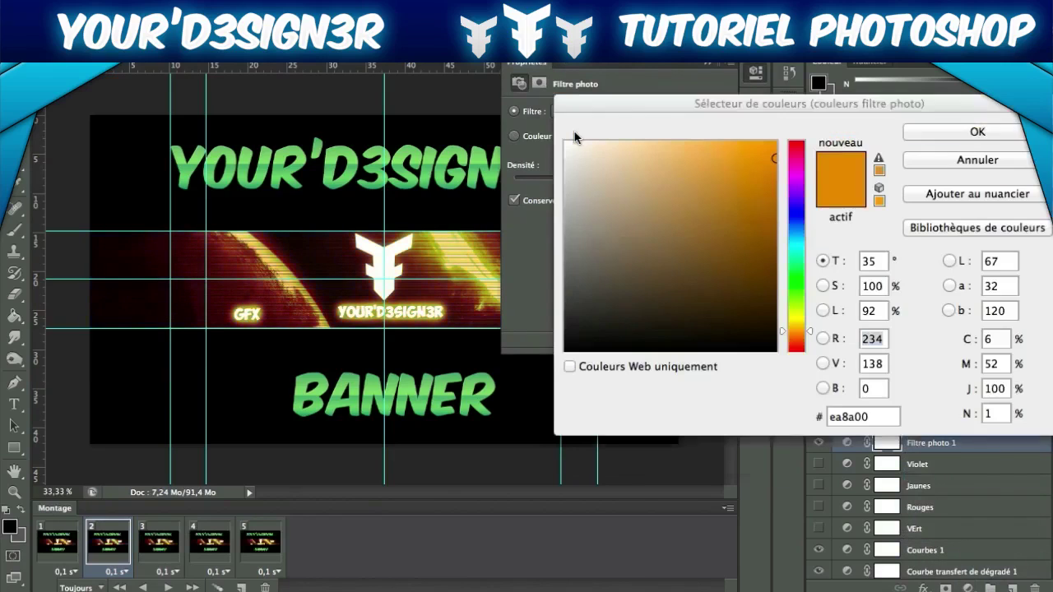
key("Escape")
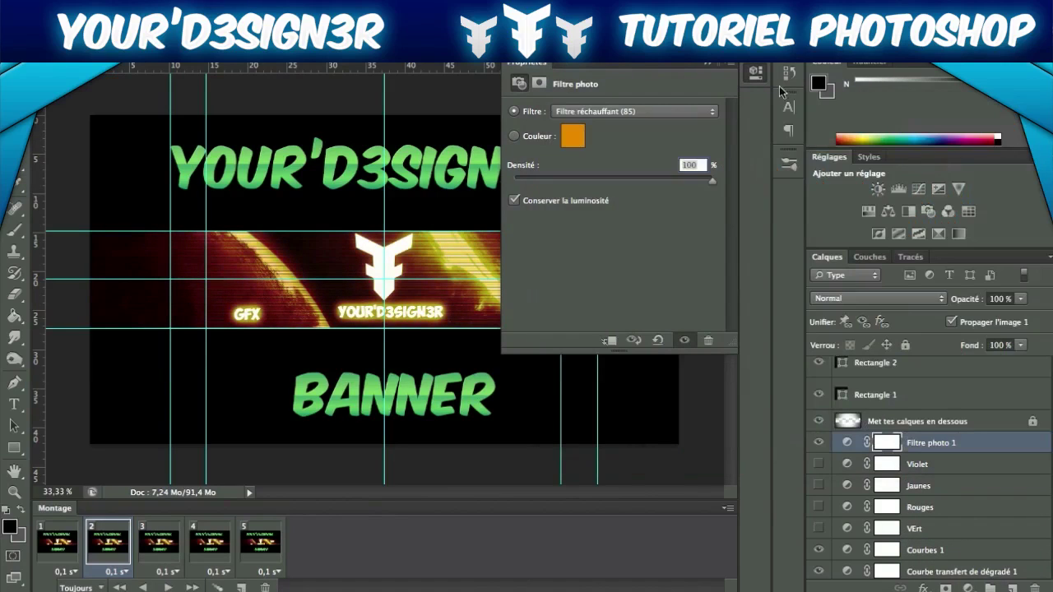
left_click(709, 64)
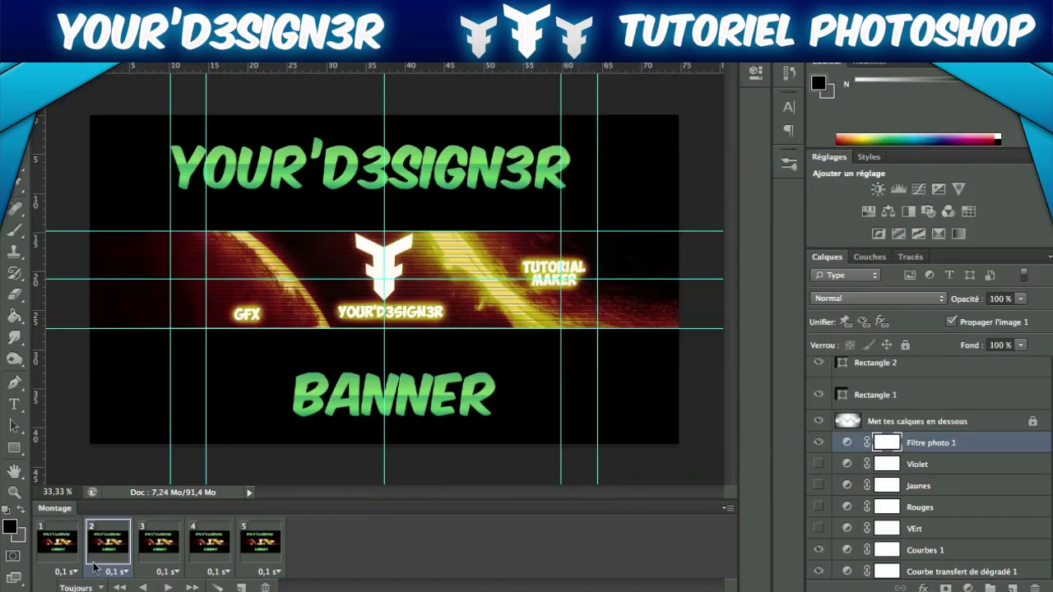
Step: Hide the Filtre photo 1 layer in frame 1 and delete the Violet, Jaunes, Rouges and VErt adjustment layers
left_click(60, 539)
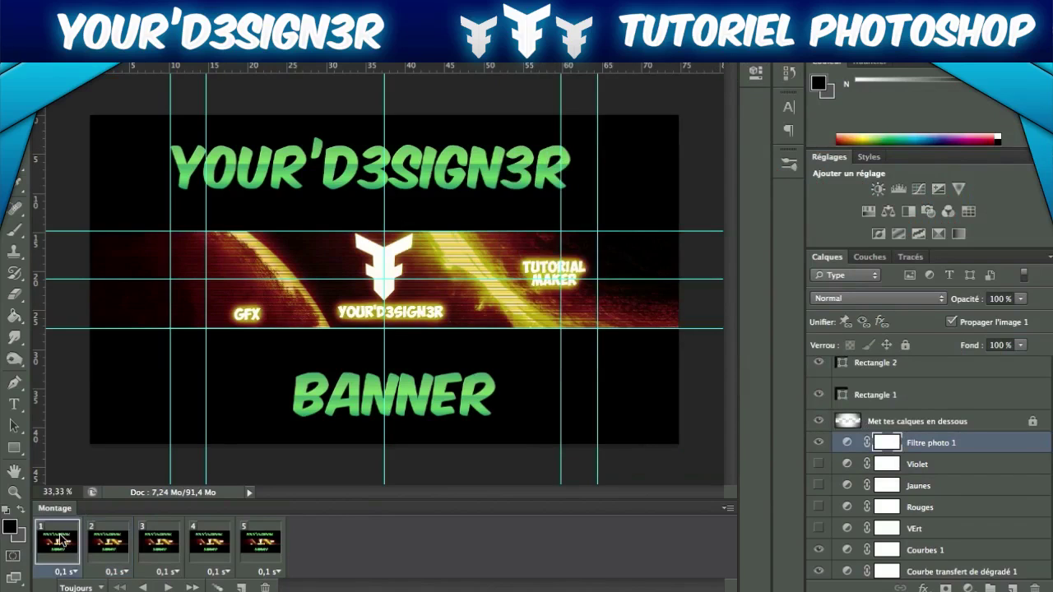
left_click(818, 444)
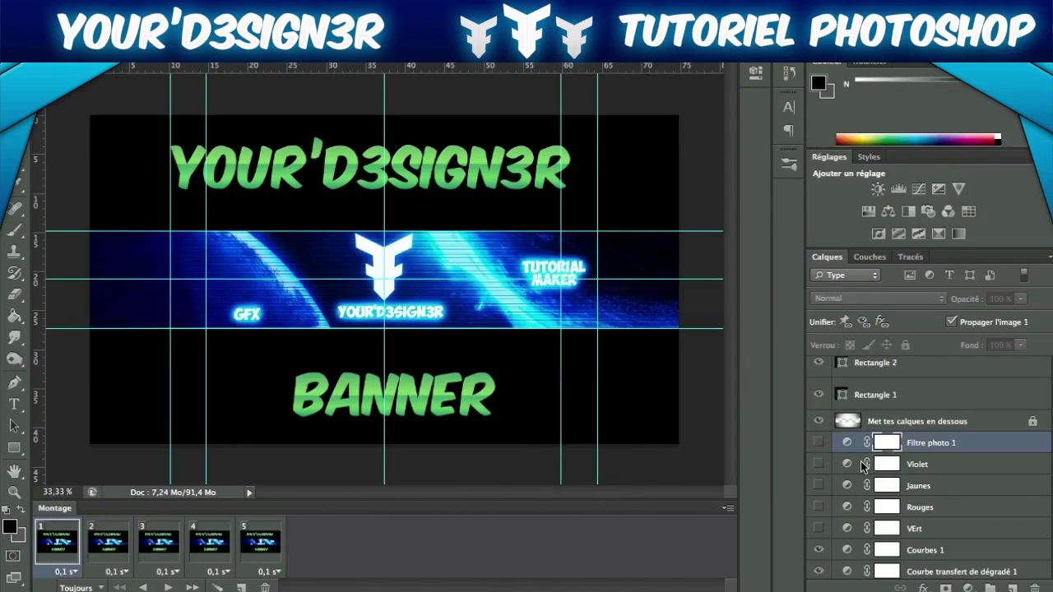
left_click(928, 464)
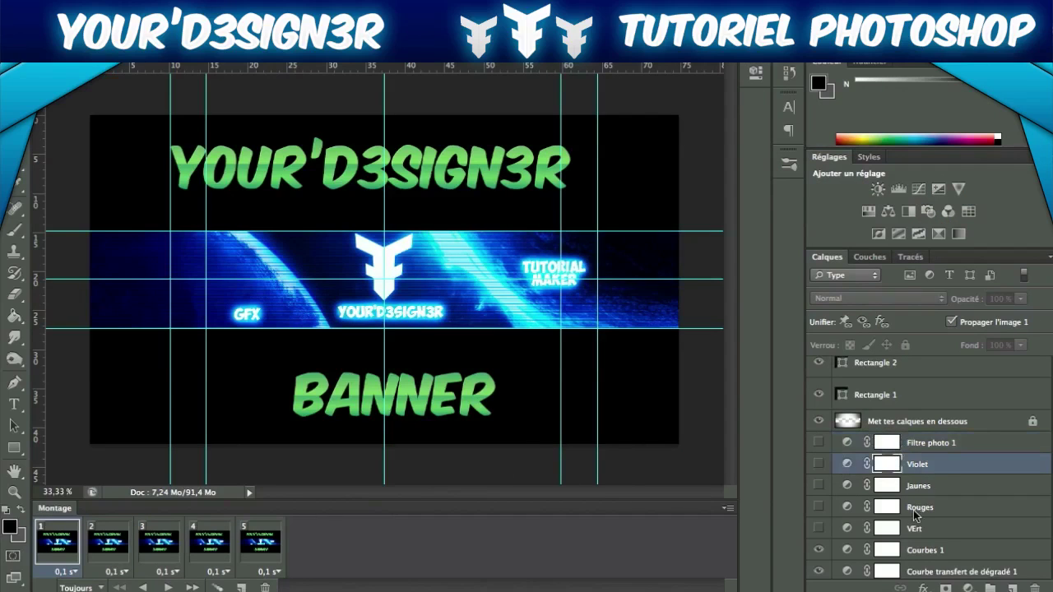
left_click(908, 536, "shift")
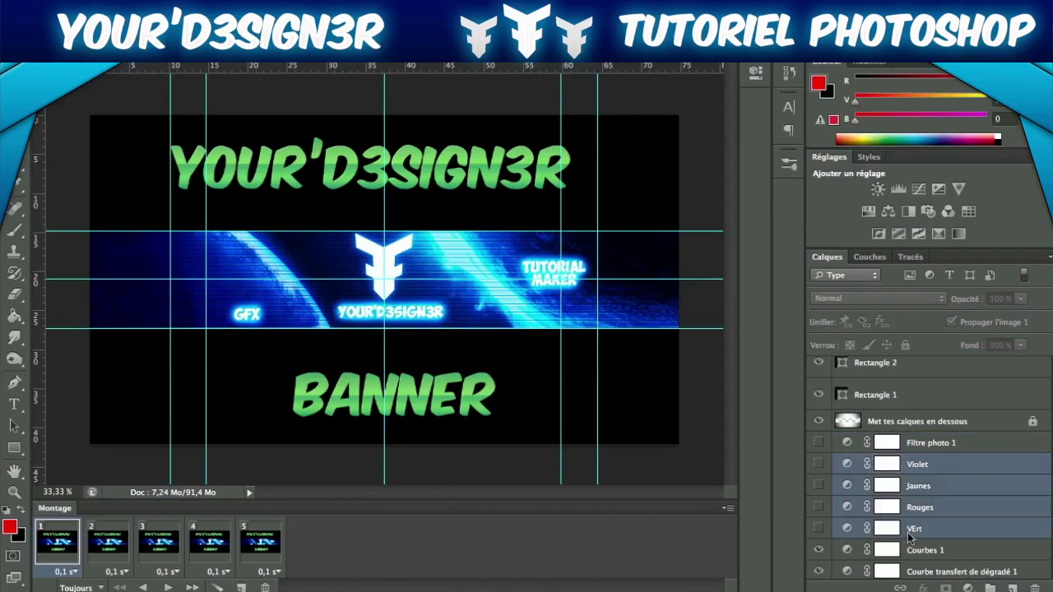
key("BackSpace")
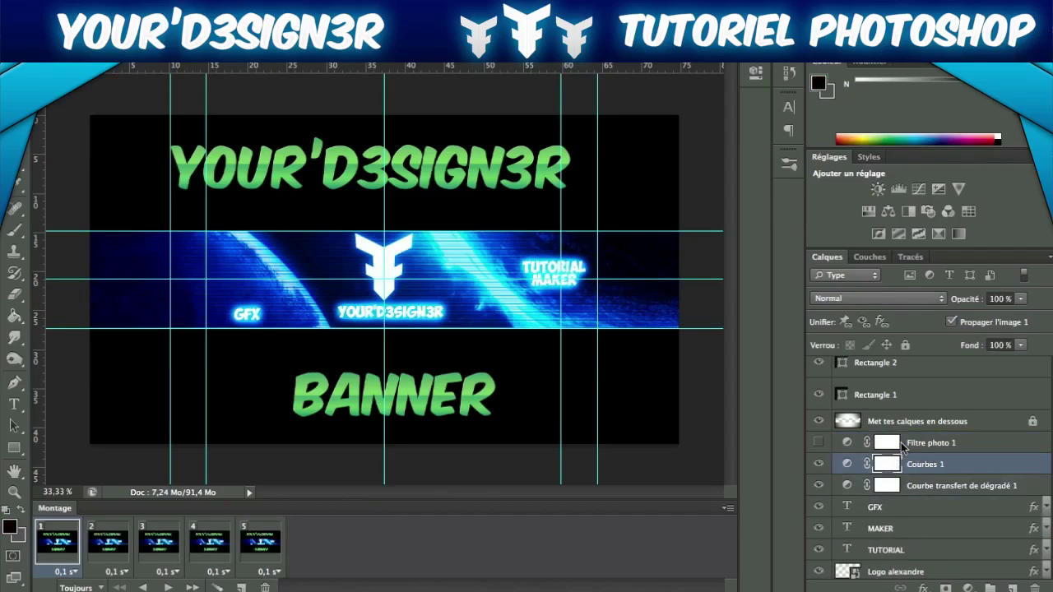
Step: Rename the Filtre photo 1 layer Or and leave it hidden in frame 1
left_click(904, 445)
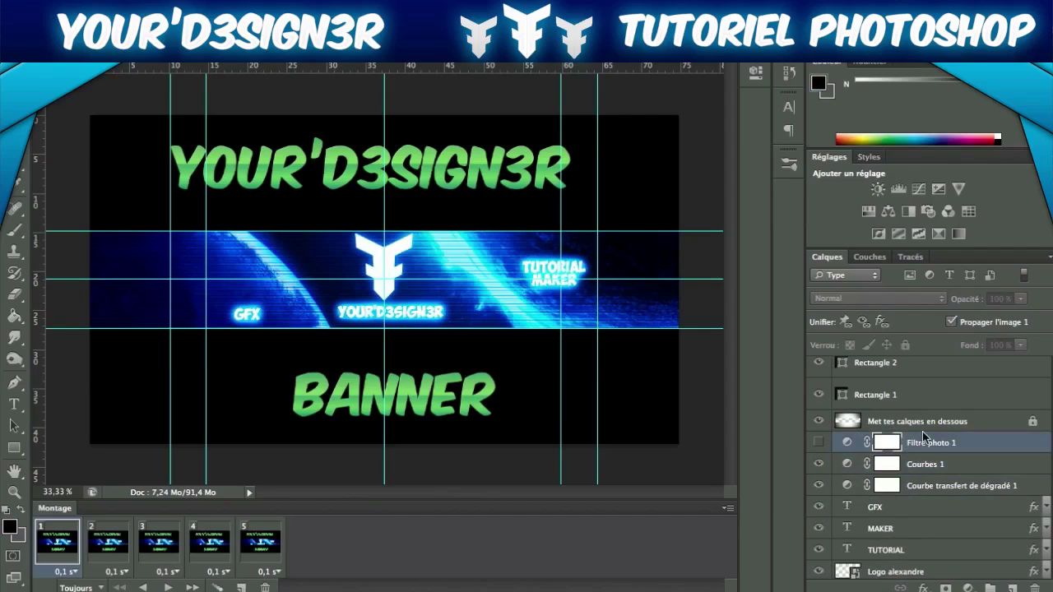
left_click(818, 443)
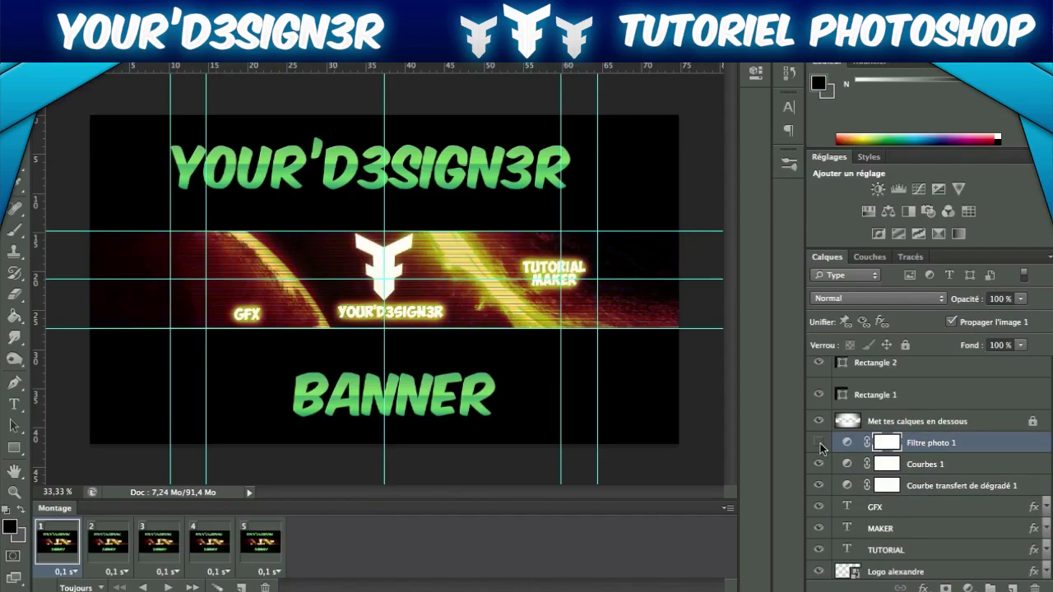
left_click(820, 444)
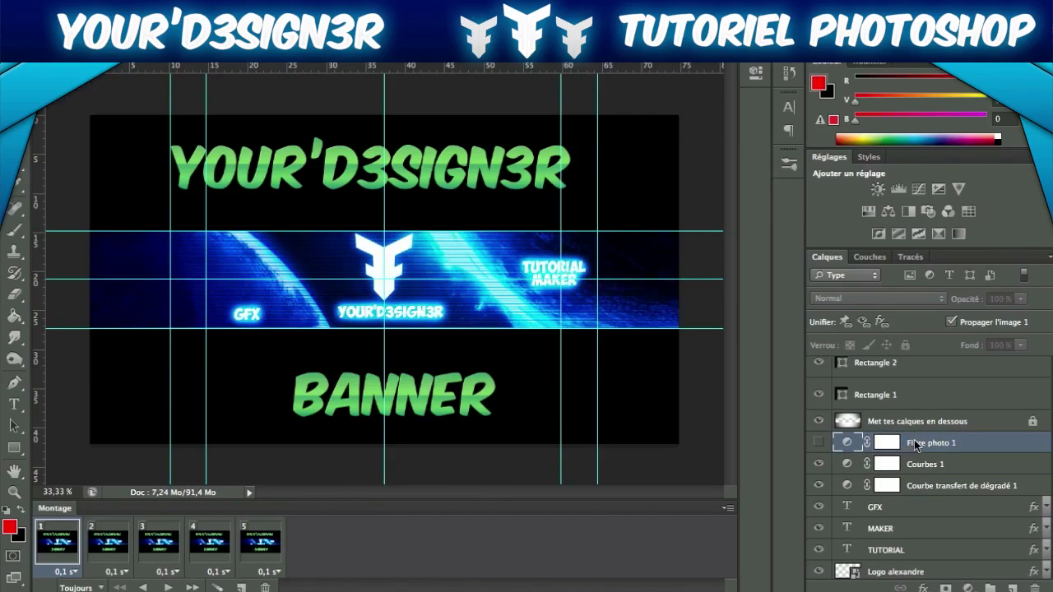
double_click(916, 445)
type("Or")
left_click(819, 443)
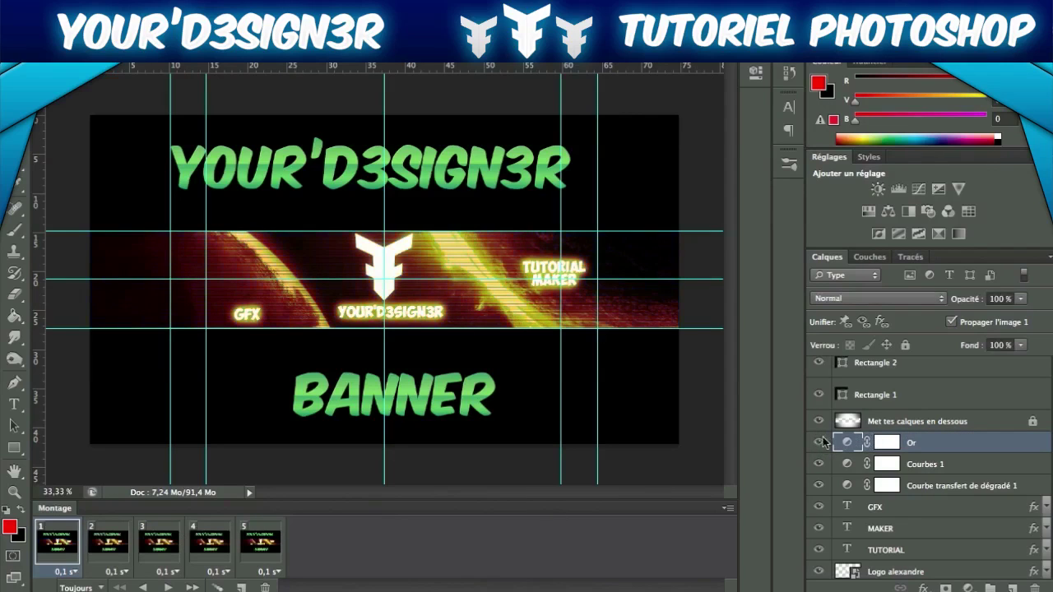
left_click(818, 443)
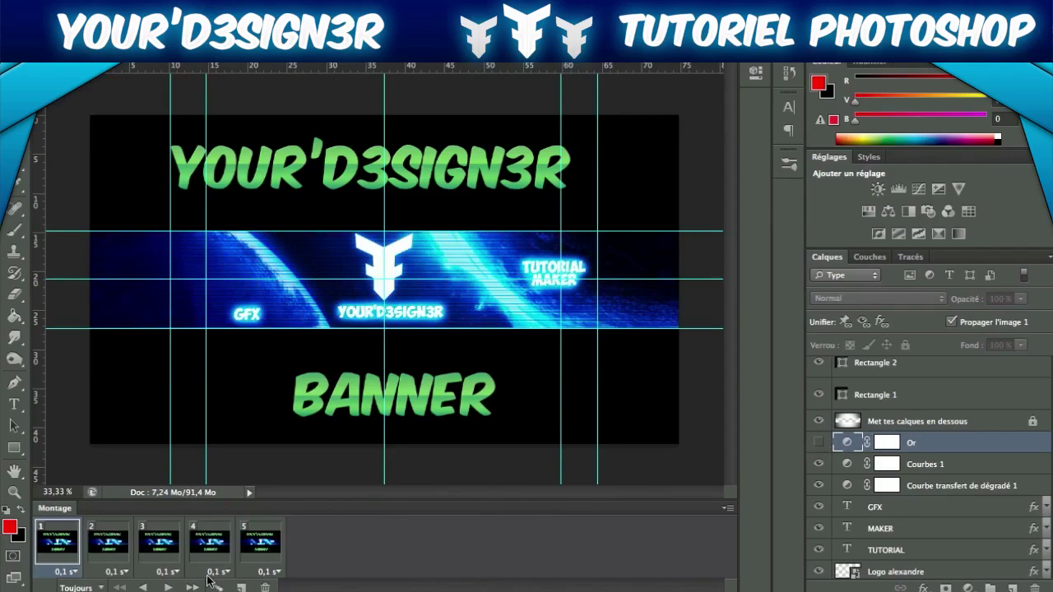
Step: Show the Or layer in frame 2 and compare that frame with frames 1 and 3
left_click(115, 556)
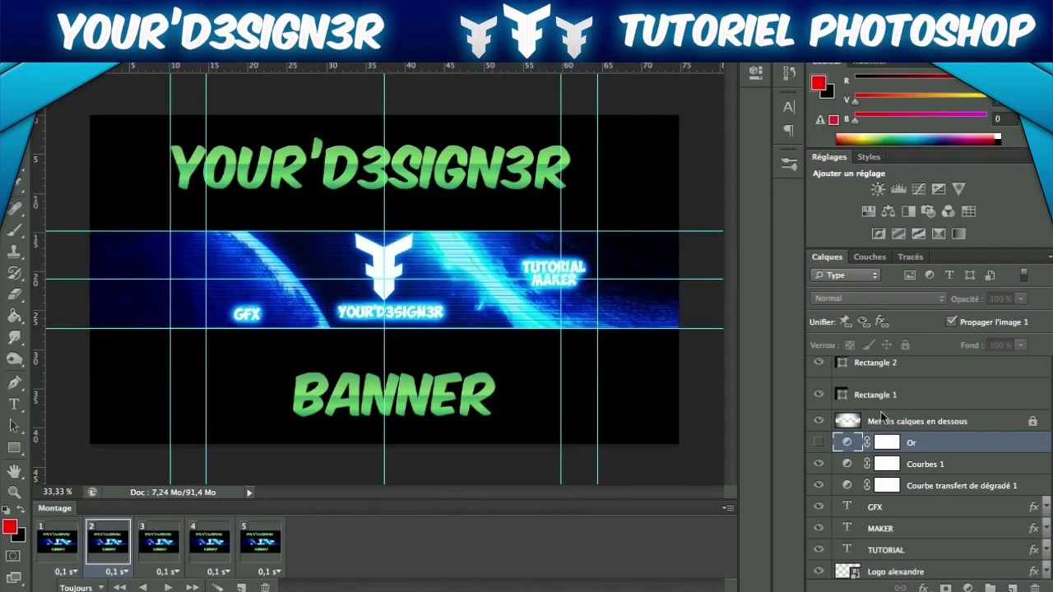
left_click(818, 442)
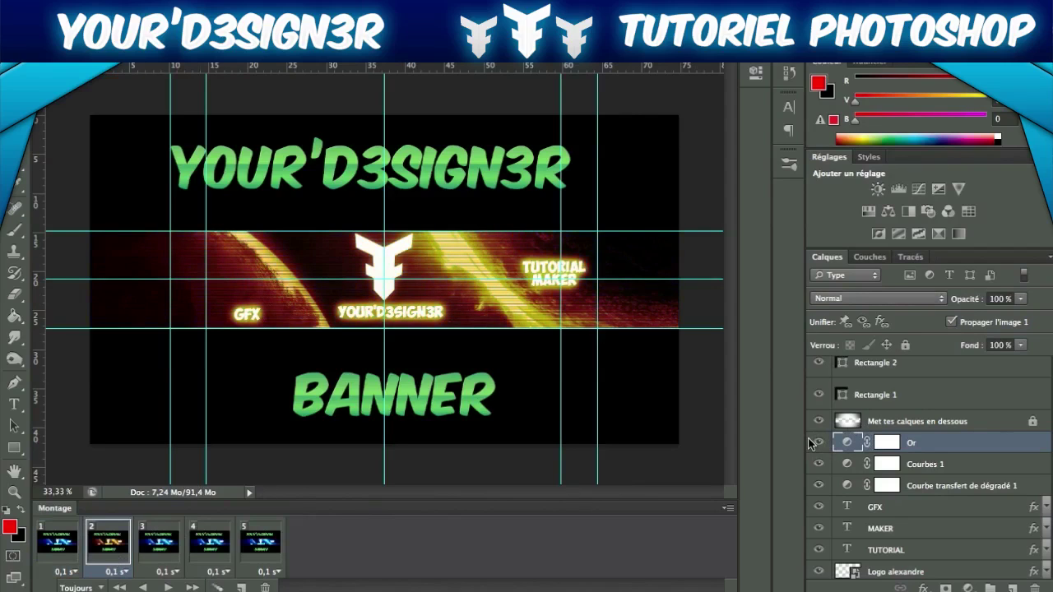
left_click(69, 543)
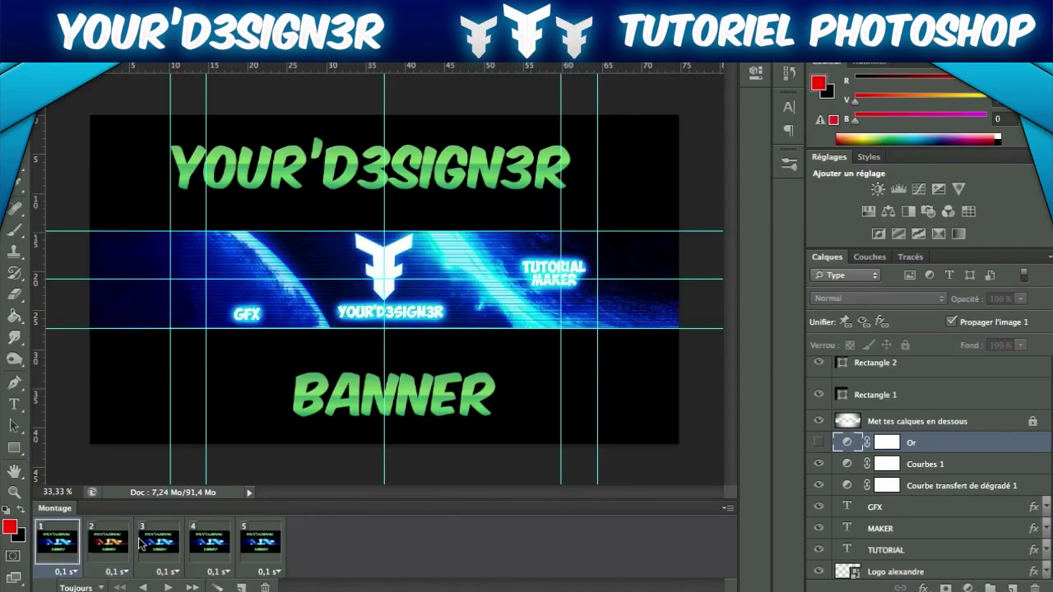
left_click(159, 543)
left_click(122, 545)
left_click(160, 542)
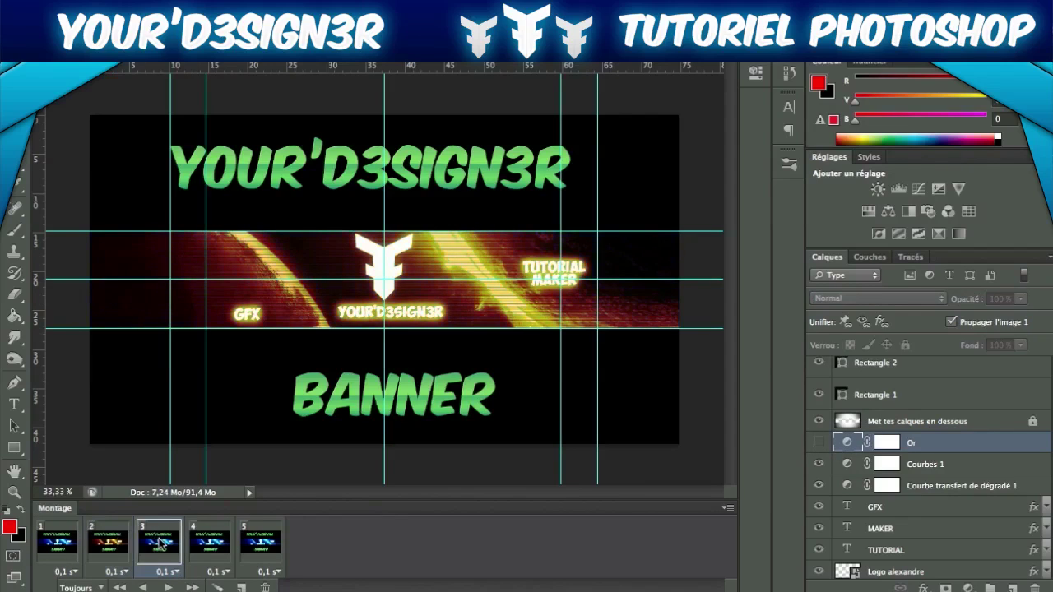
left_click(102, 547)
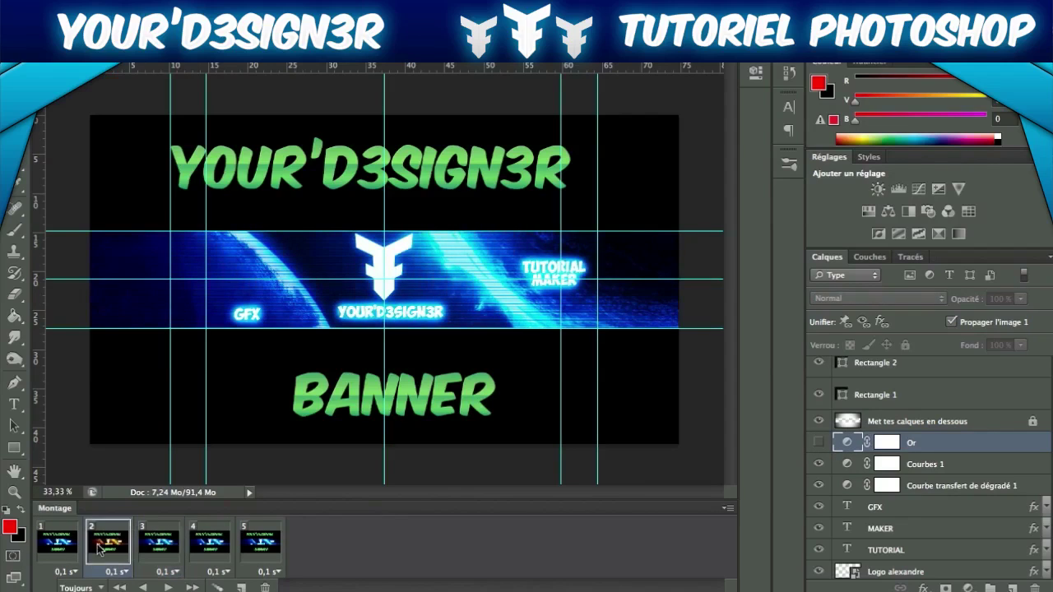
Step: In frame 3, add a Filtre photo adjustment layer above Or with a bright green custom colour at 100 % density
left_click(149, 550)
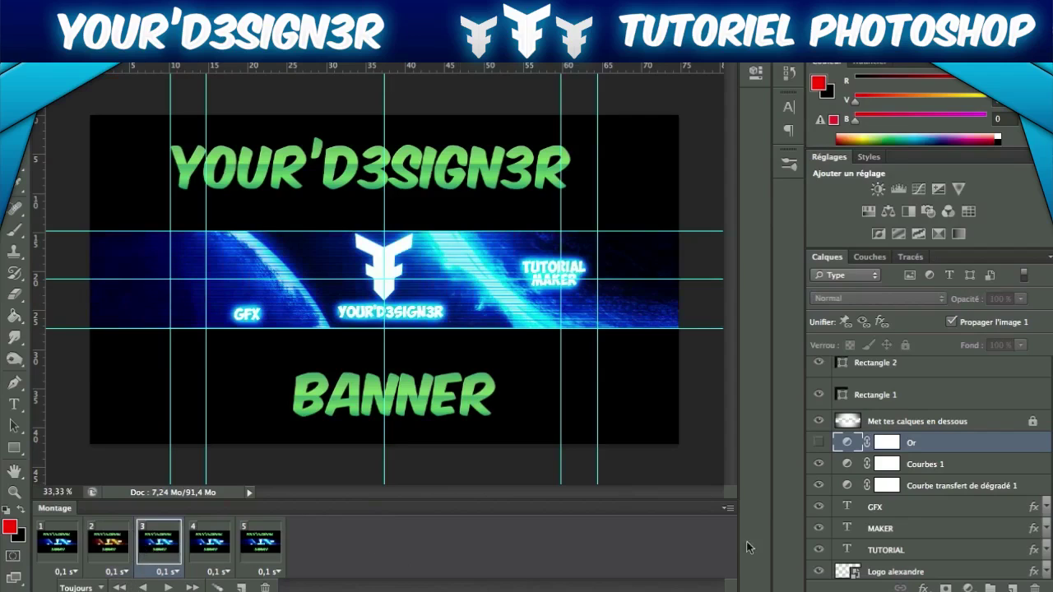
left_click(968, 588)
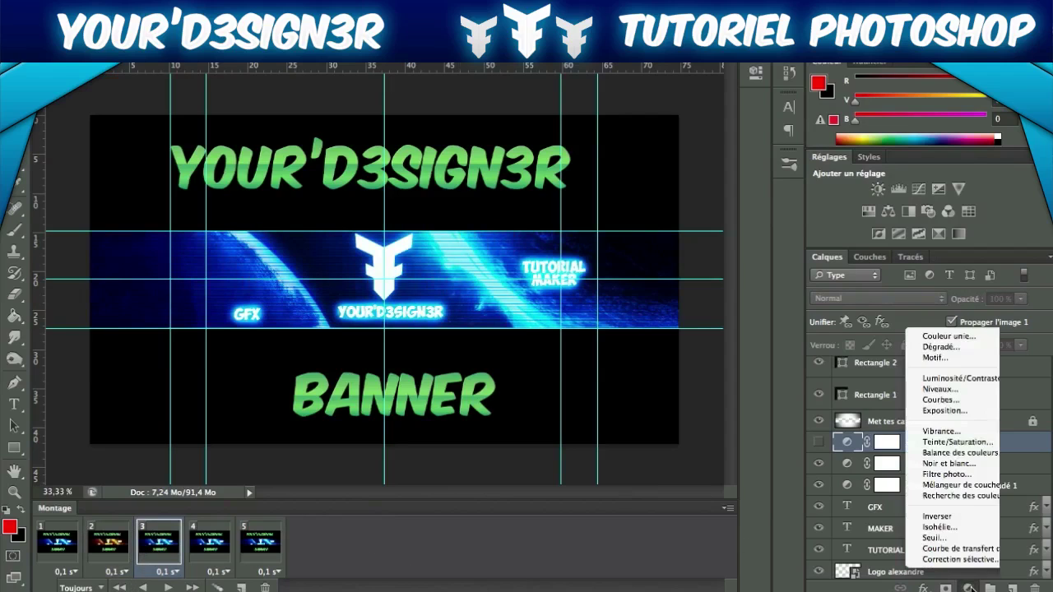
left_click(947, 475)
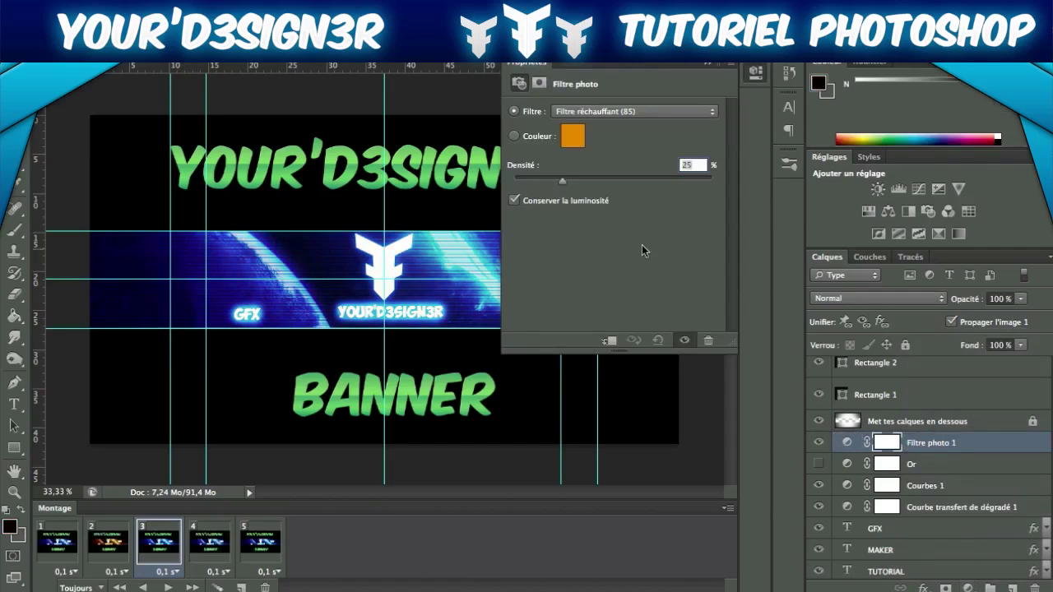
left_click(574, 138)
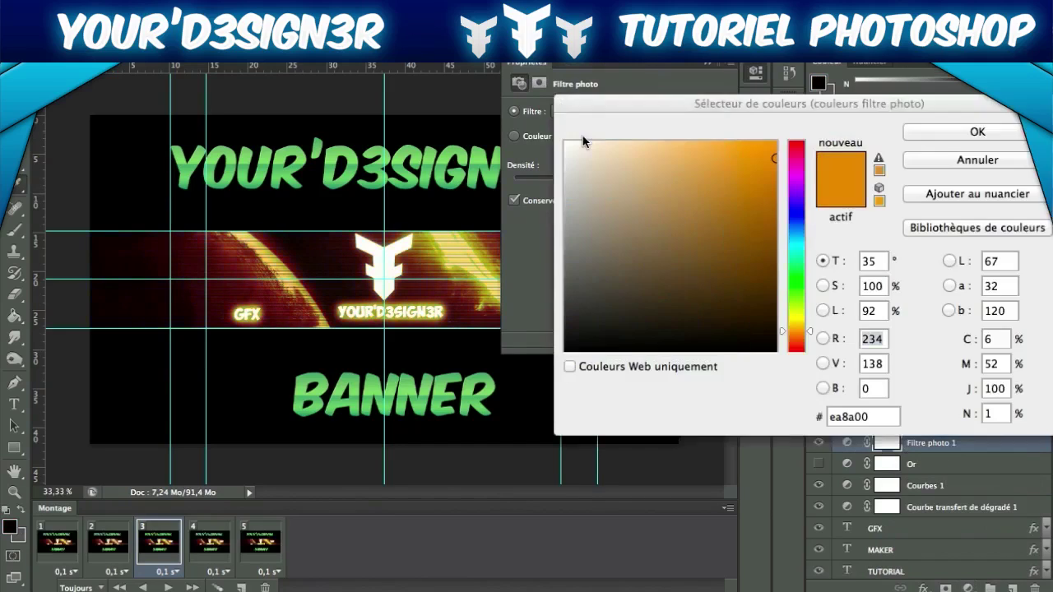
left_click(799, 217)
left_click_drag(799, 216, 797, 286)
left_click(925, 130)
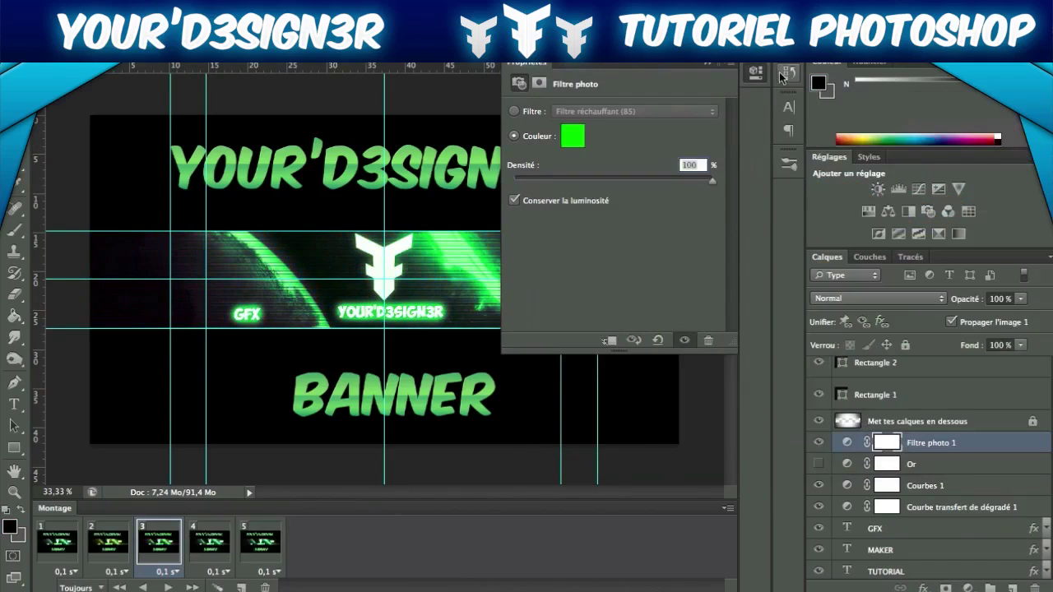
left_click(710, 66)
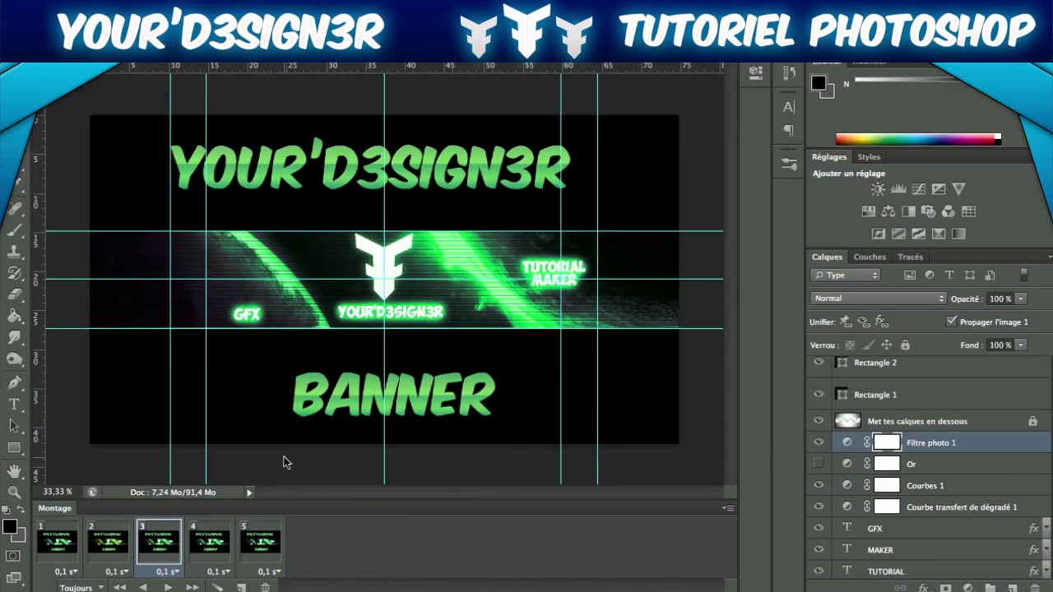
Step: Hide the green Filtre photo 1 layer in frame 1 and rename it Vert
left_click(67, 556)
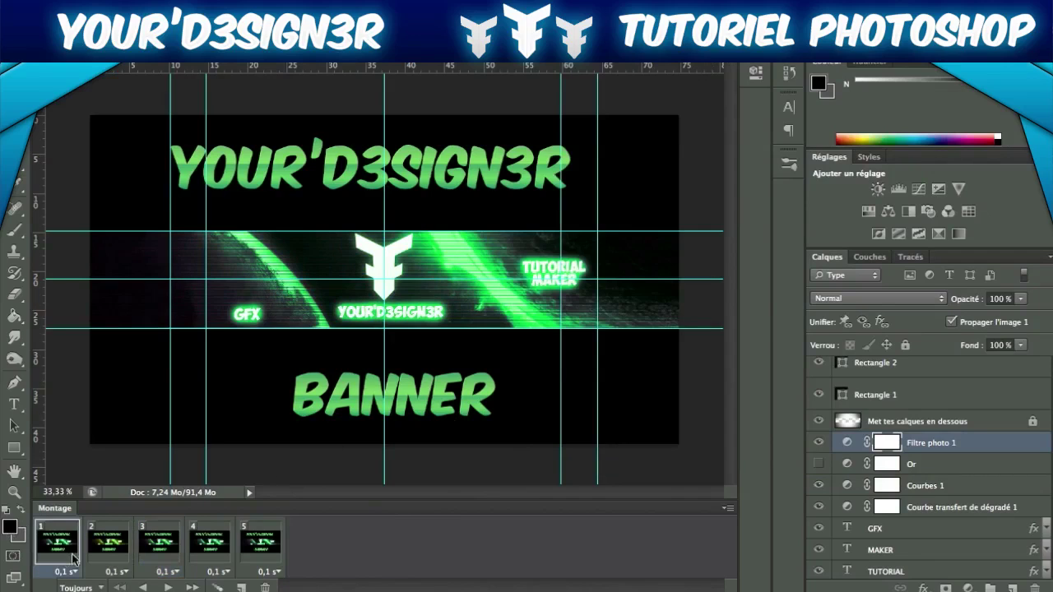
left_click(818, 443)
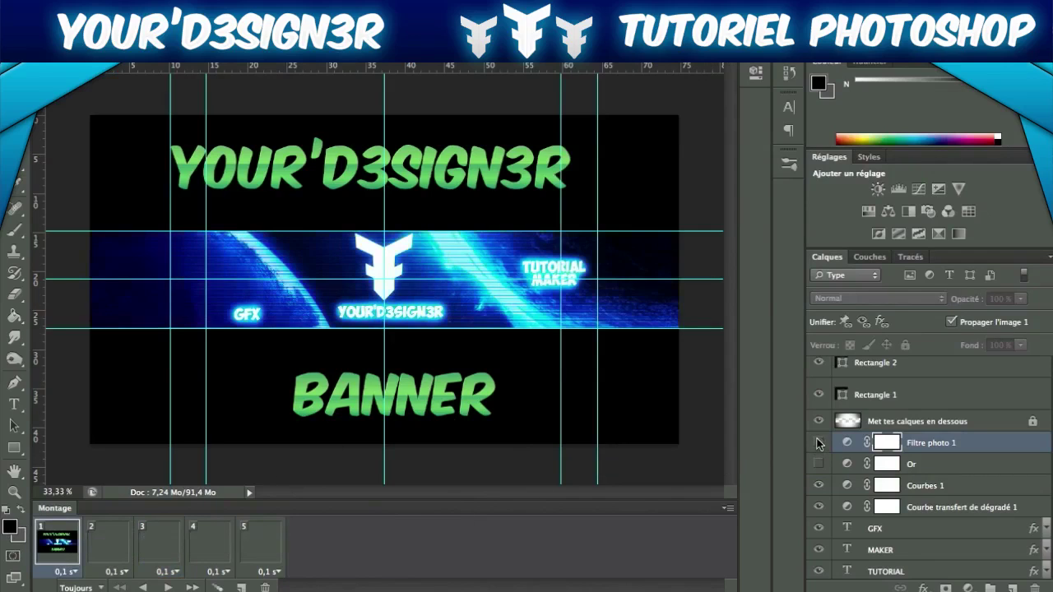
double_click(971, 445)
left_click(971, 214)
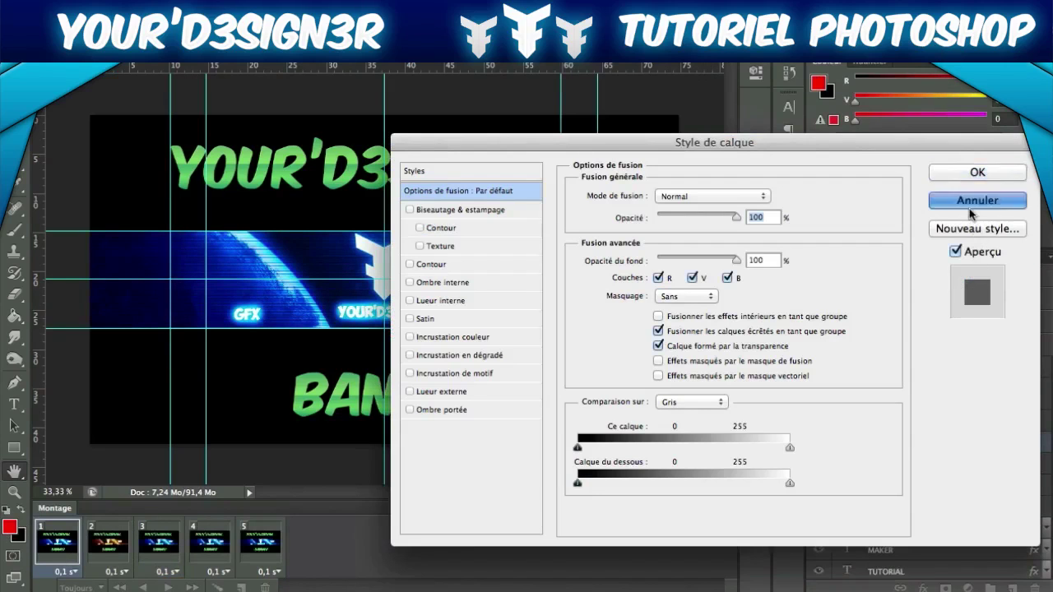
type("Vert")
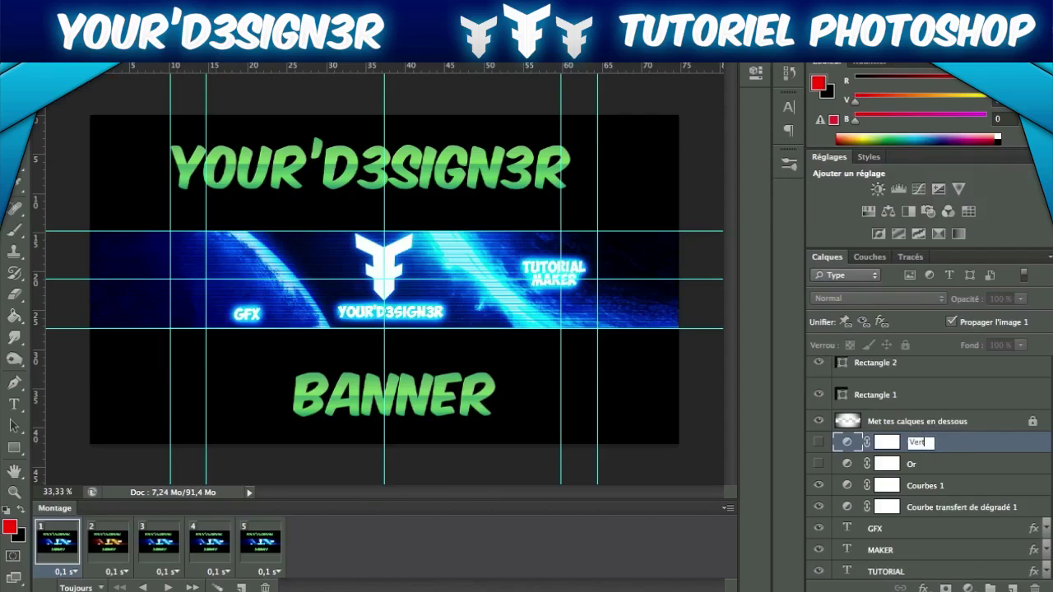
key("Return")
Step: Show the Vert layer in frame 3
left_click(119, 541)
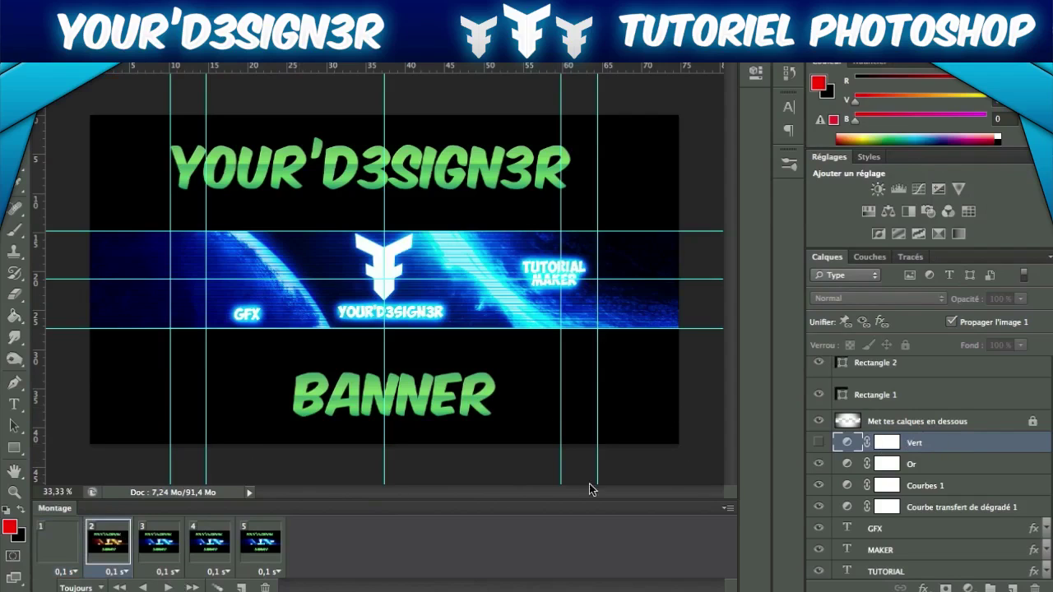
left_click(160, 547)
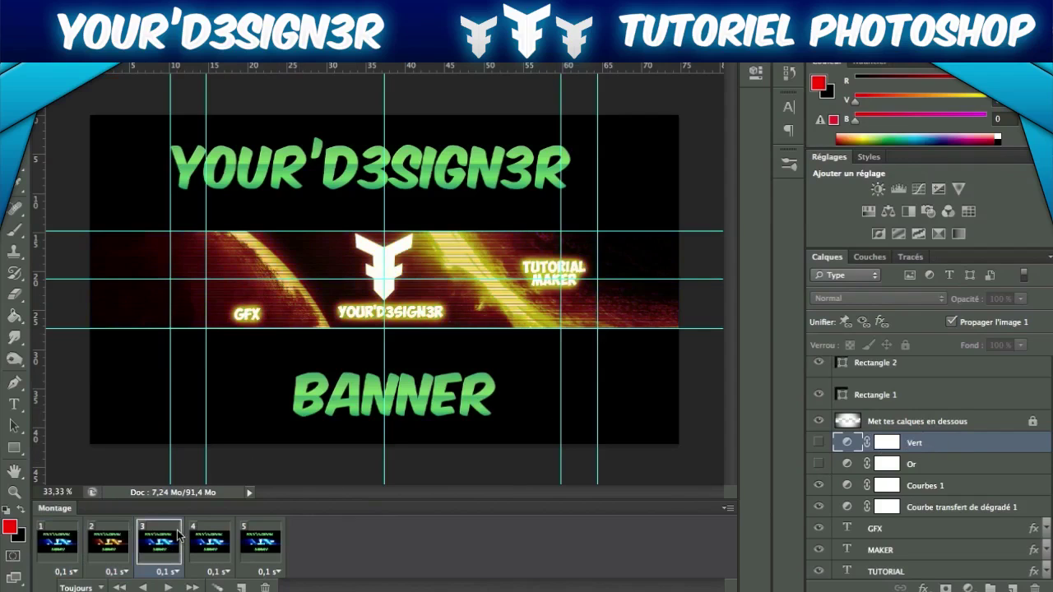
left_click(819, 443)
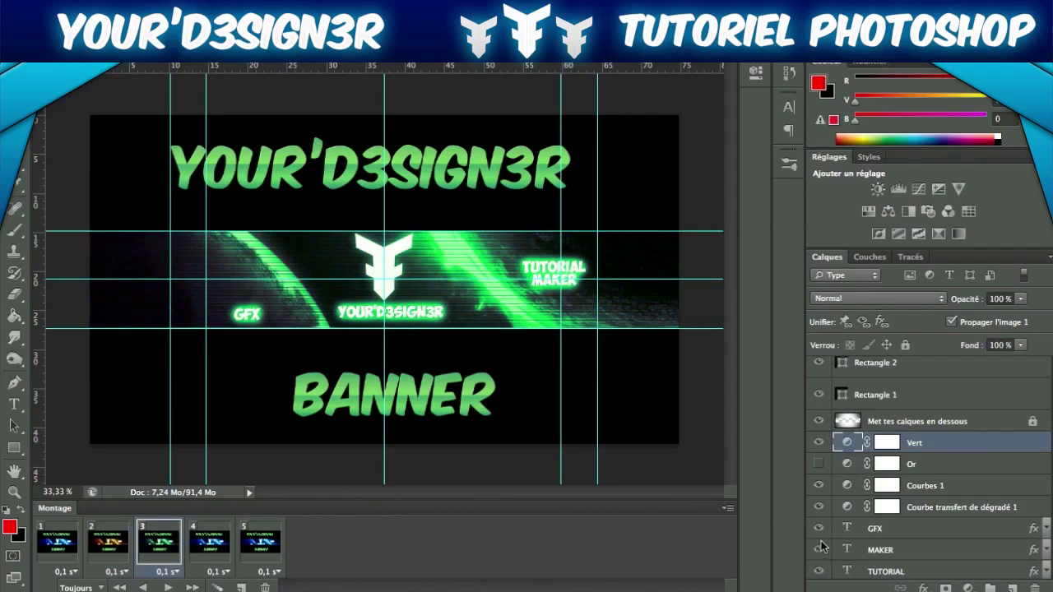
Step: In frame 4, add a Filtre photo adjustment layer above Vert with a bright magenta custom colour and raise its density
left_click(226, 539)
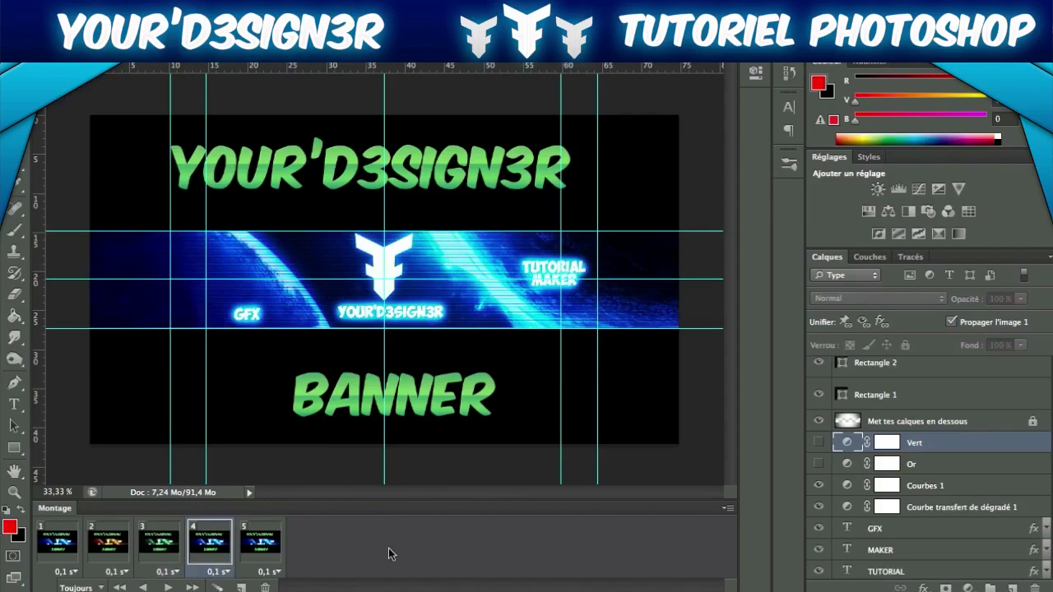
left_click(968, 587)
left_click(930, 474)
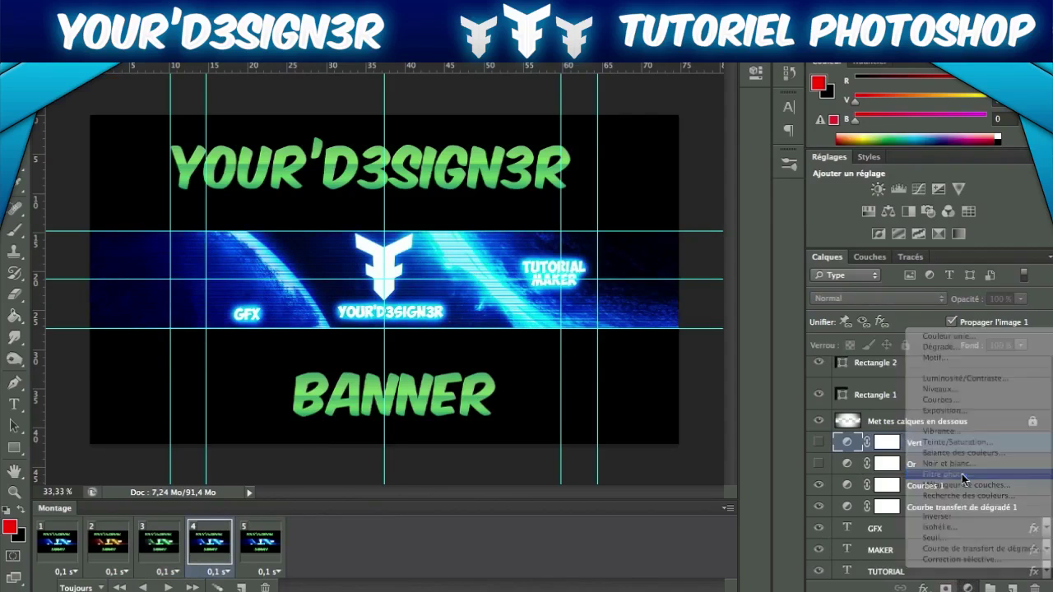
left_click(574, 137)
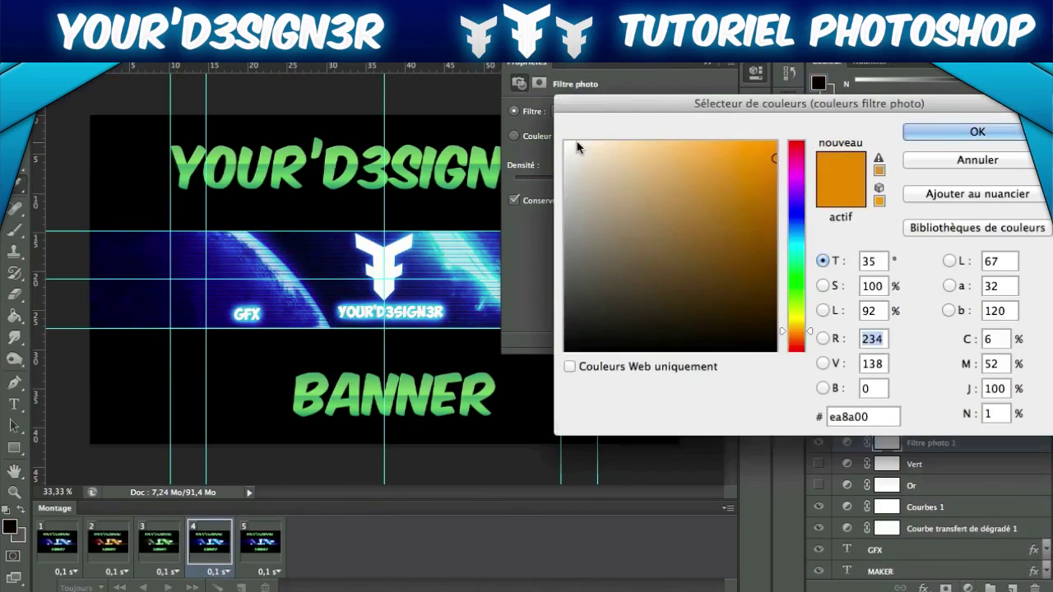
left_click(793, 182)
left_click(780, 173)
left_click(797, 173)
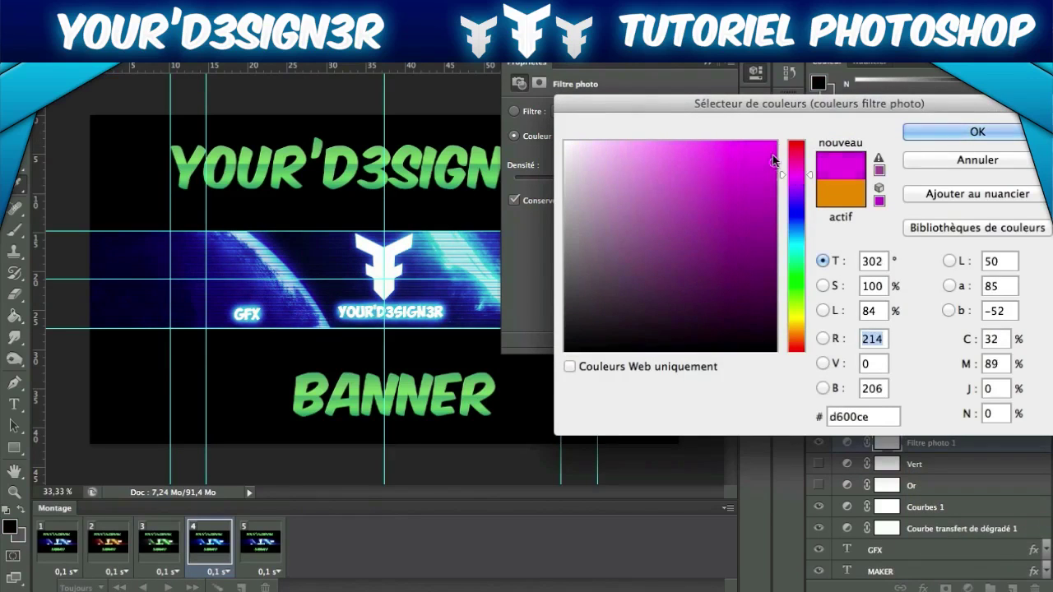
left_click(777, 142)
left_click(912, 127)
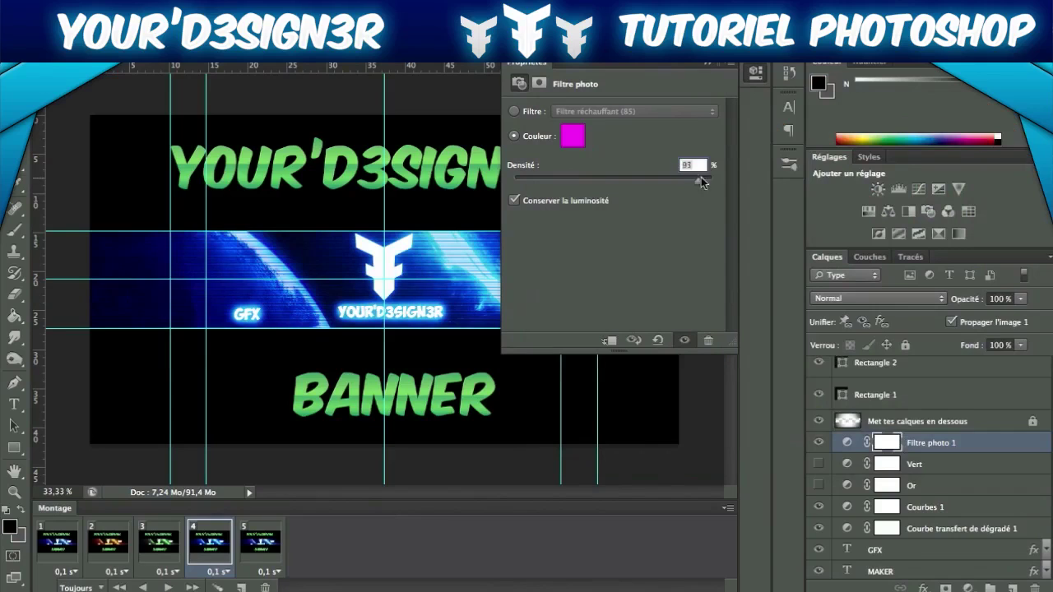
left_click(708, 63)
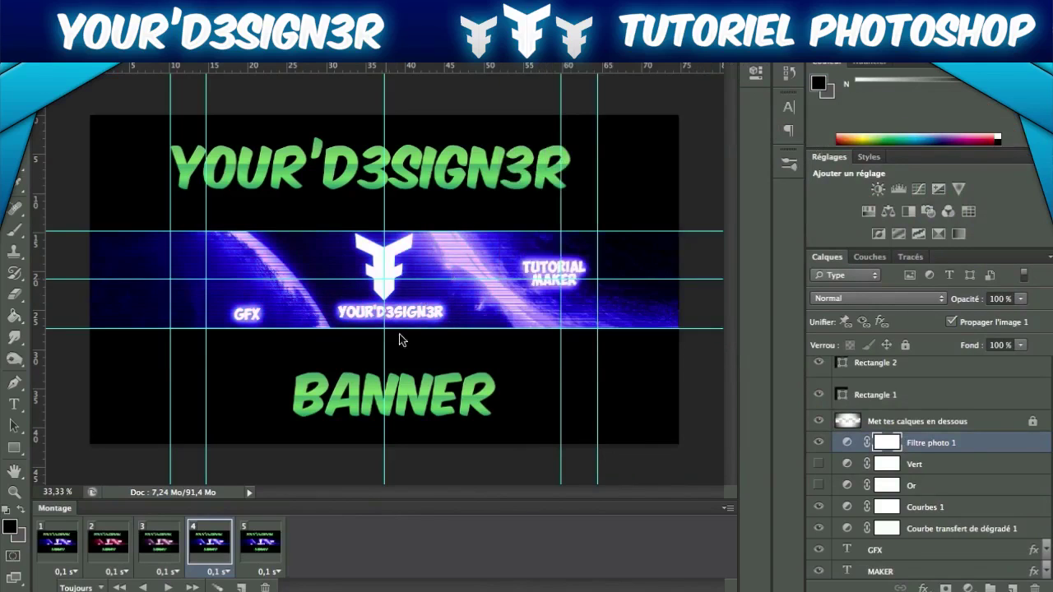
Step: Hide the magenta Filtre photo 1 layer in frame 1 and show it in frame 4
left_click(58, 545)
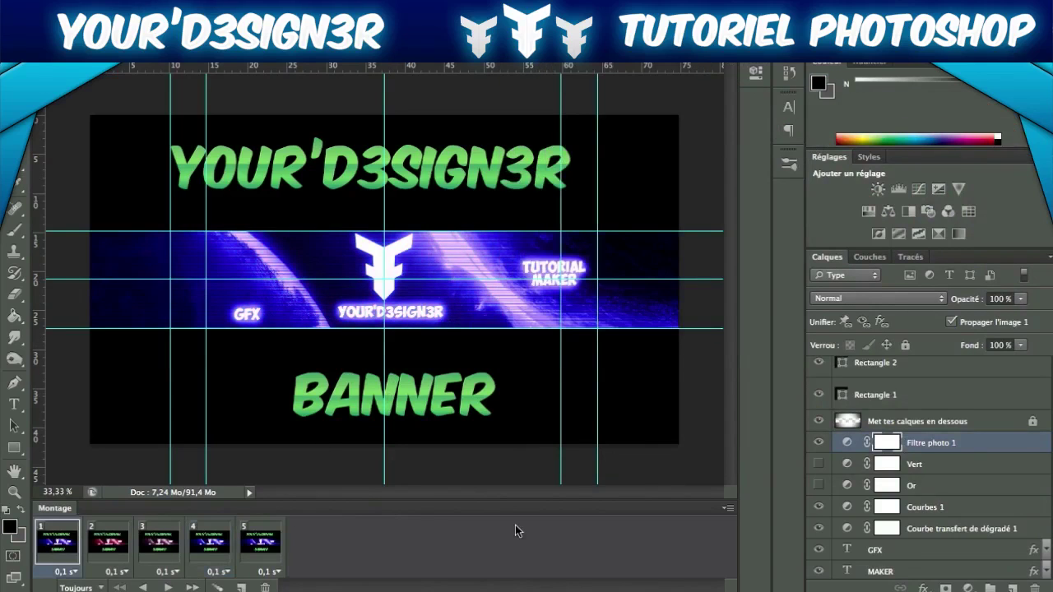
left_click(818, 442)
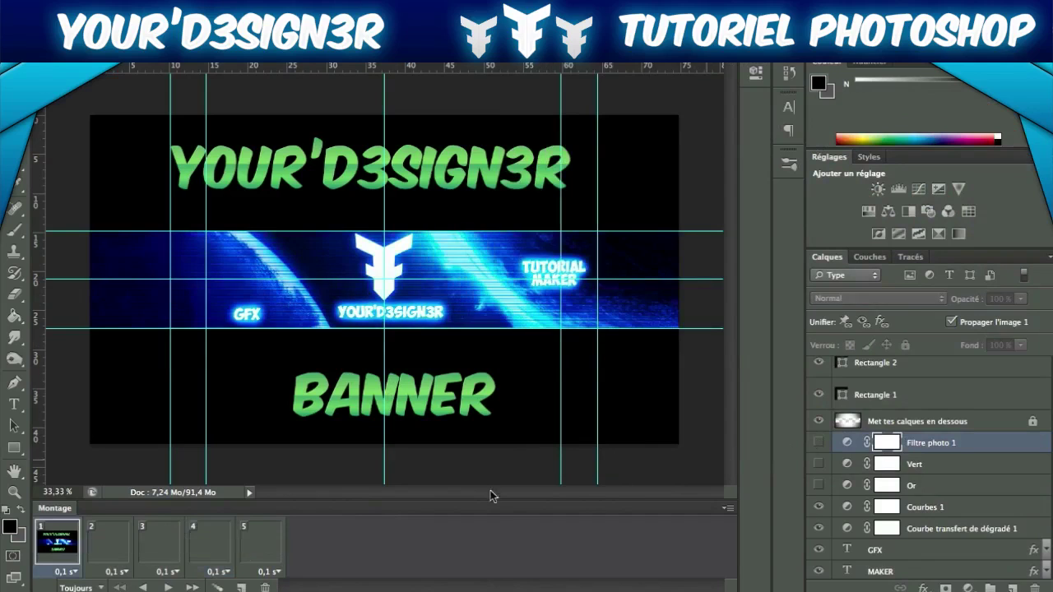
left_click(169, 549)
left_click(213, 549)
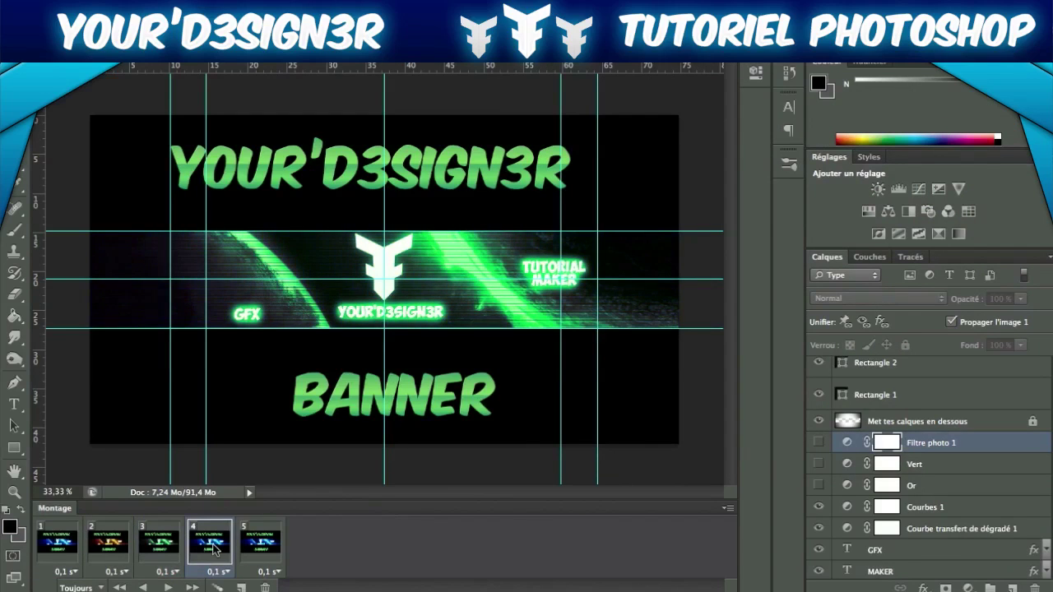
left_click(820, 442)
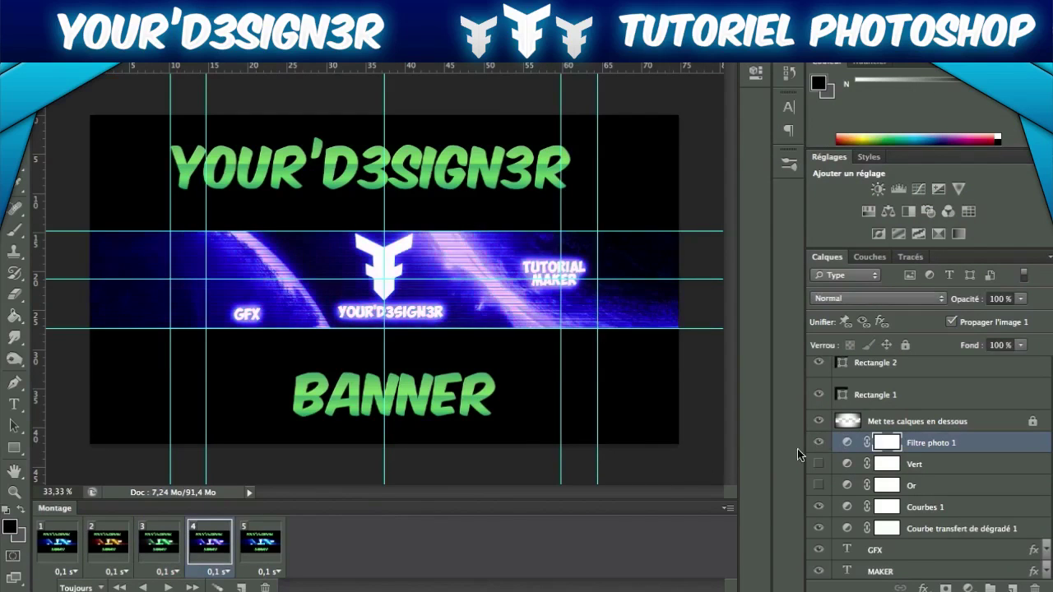
Step: With frame 5 selected, rename the magenta Filtre photo 1 layer as Violet
left_click(269, 547)
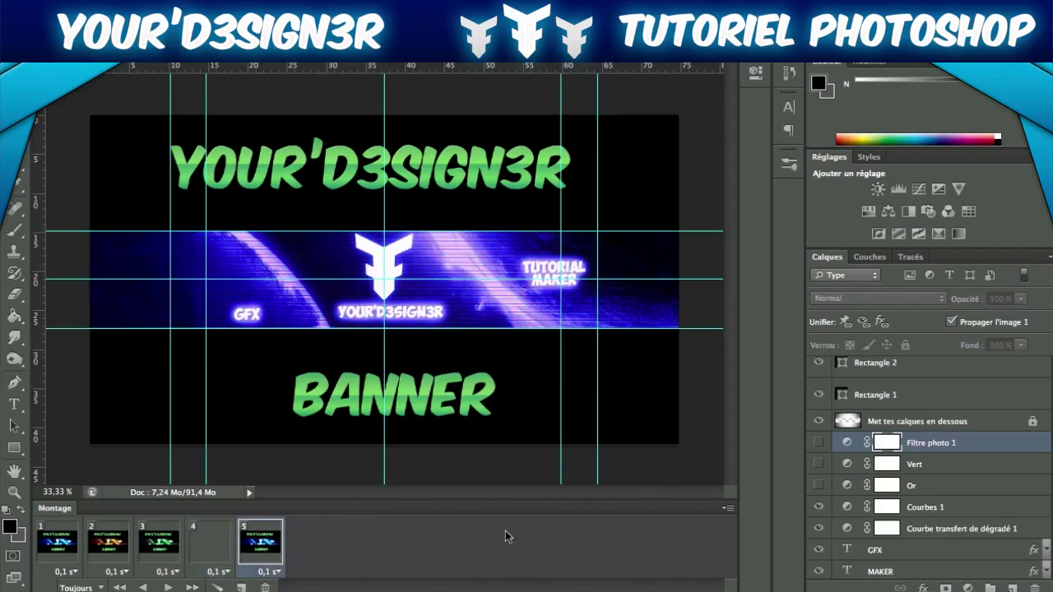
double_click(928, 444)
type("R")
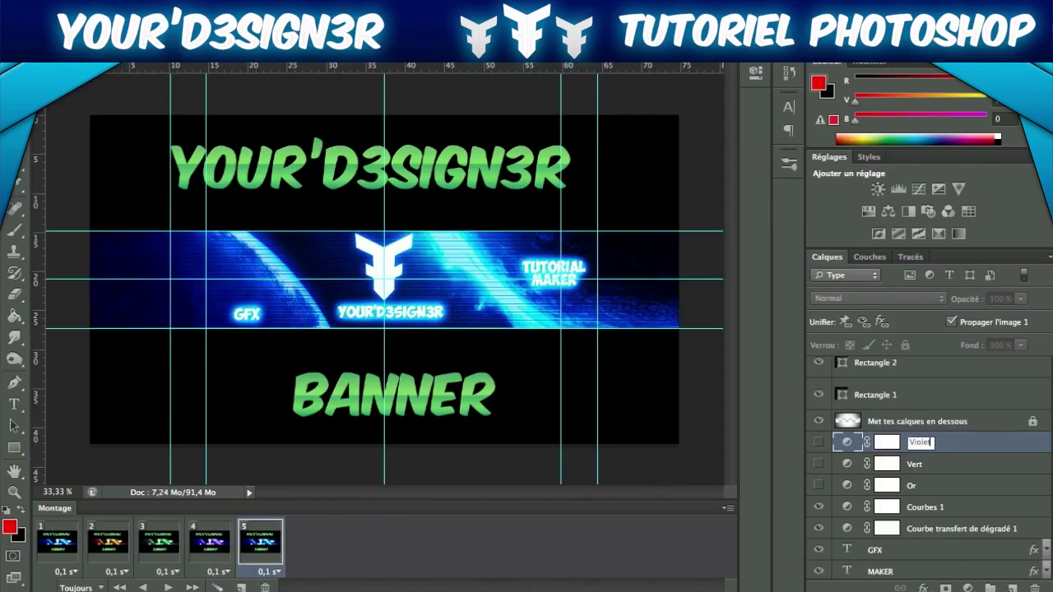
key("Return")
Step: In frame 5, add a Filtre photo adjustment layer above Violet with custom colour ff0000 at 100 % density, and hide it in frame 1
left_click(970, 587)
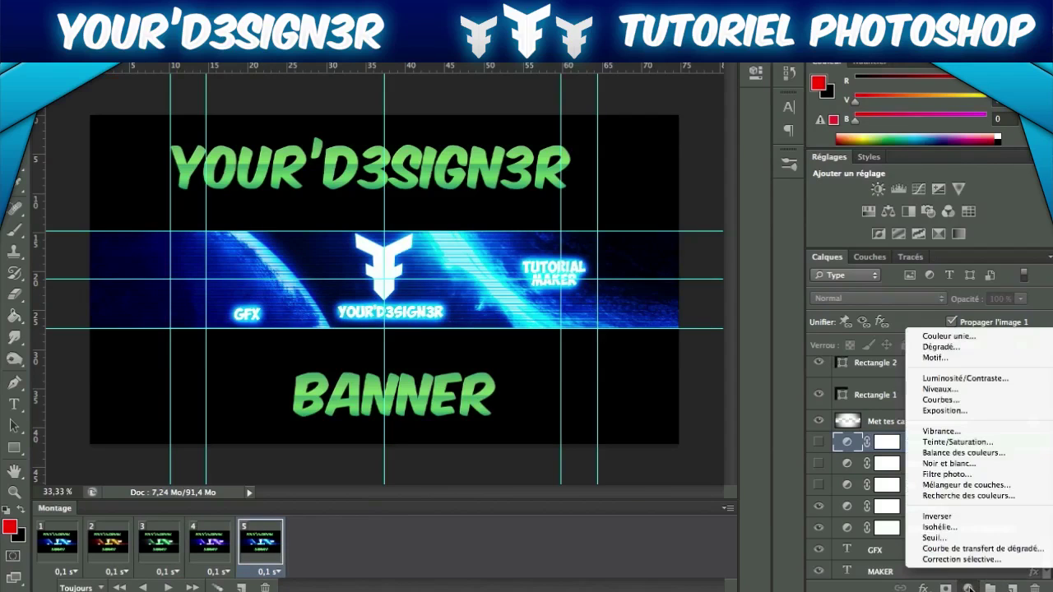
left_click(952, 477)
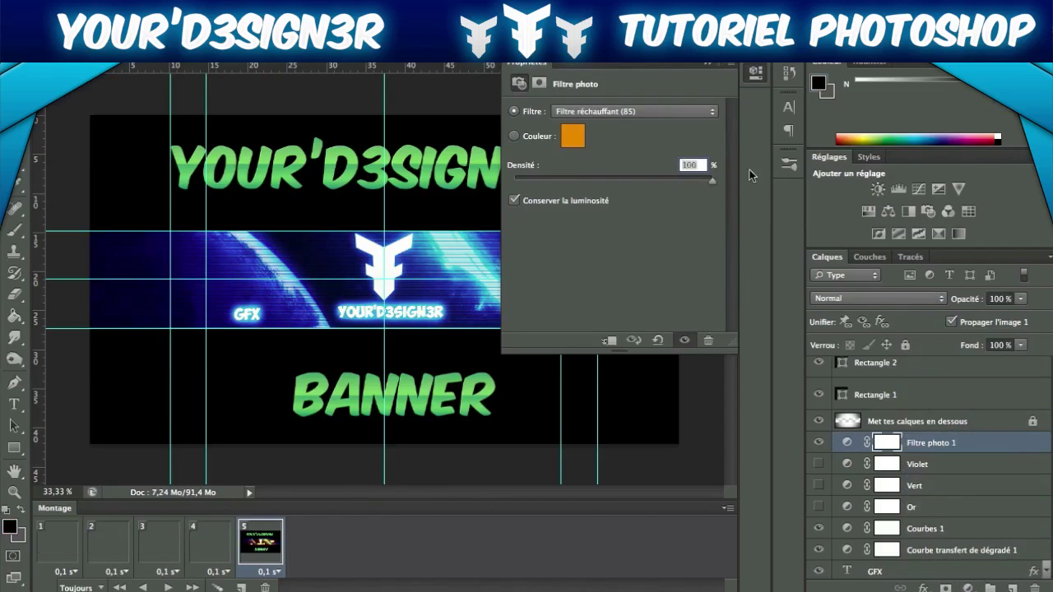
left_click(580, 146)
left_click_drag(796, 331, 765, 354)
left_click(776, 141)
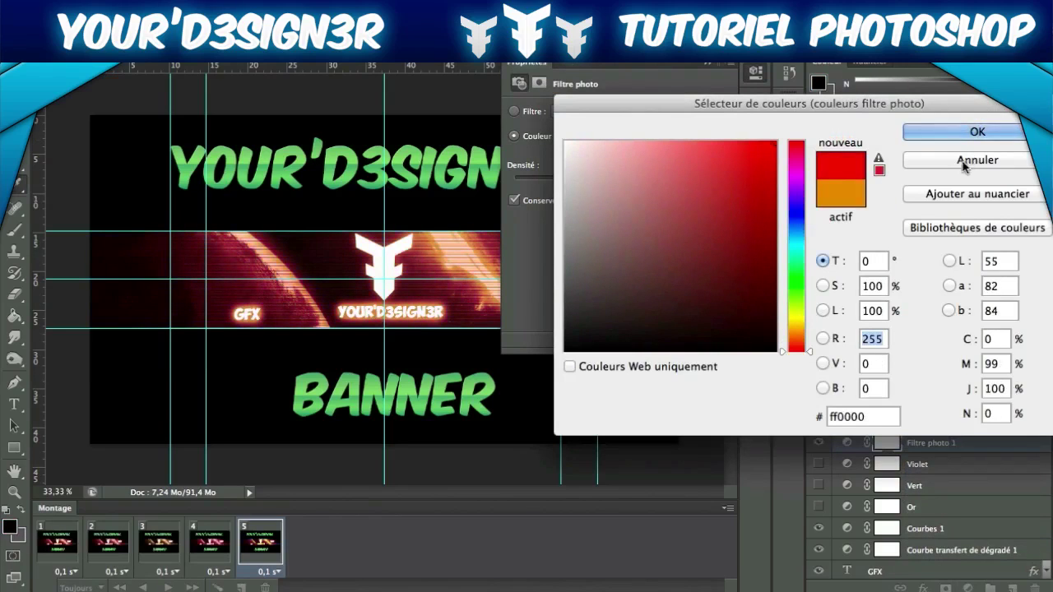
left_click(957, 137)
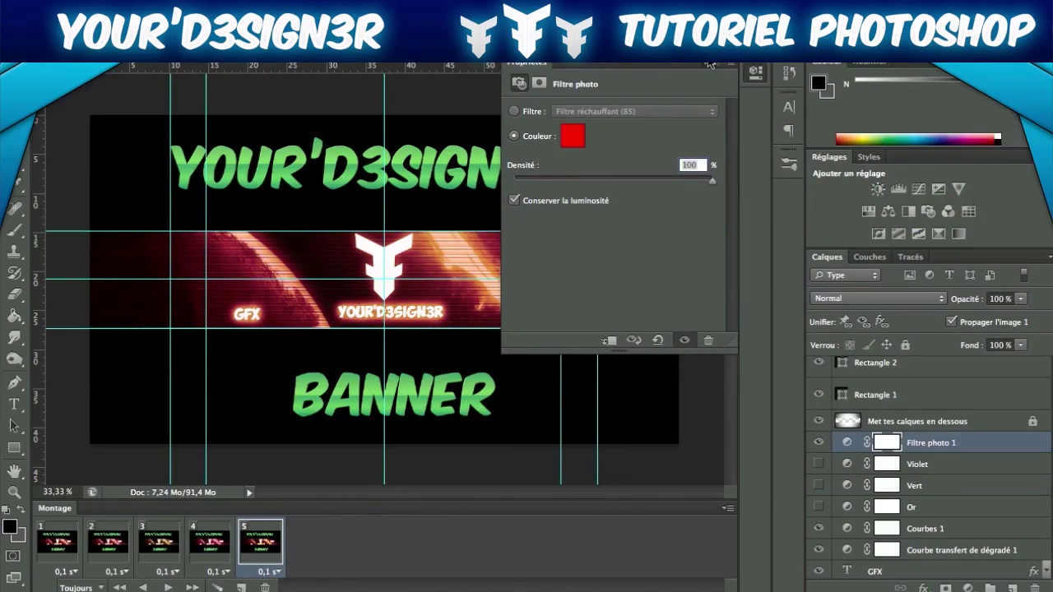
left_click(710, 64)
left_click(84, 537)
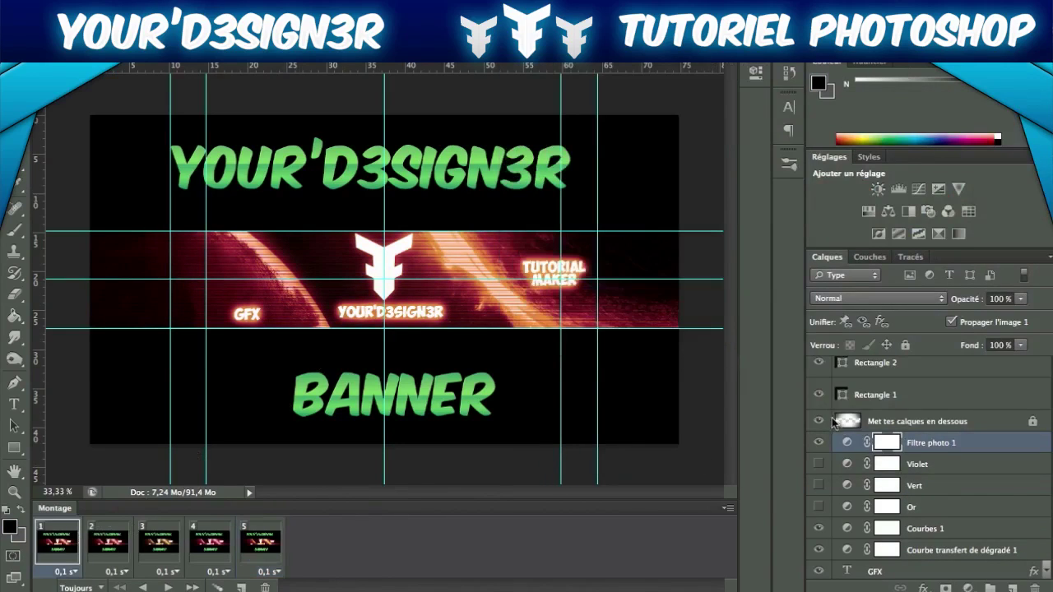
left_click(818, 443)
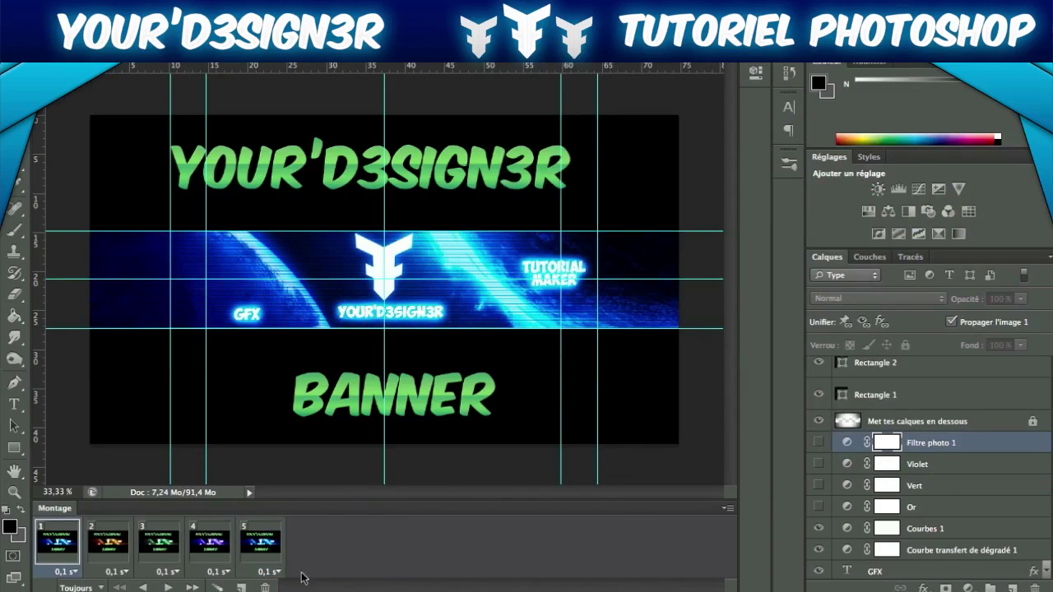
Step: Play the frame animation twice, stop it, and check the colours of frames 1 and 2
left_click(168, 587)
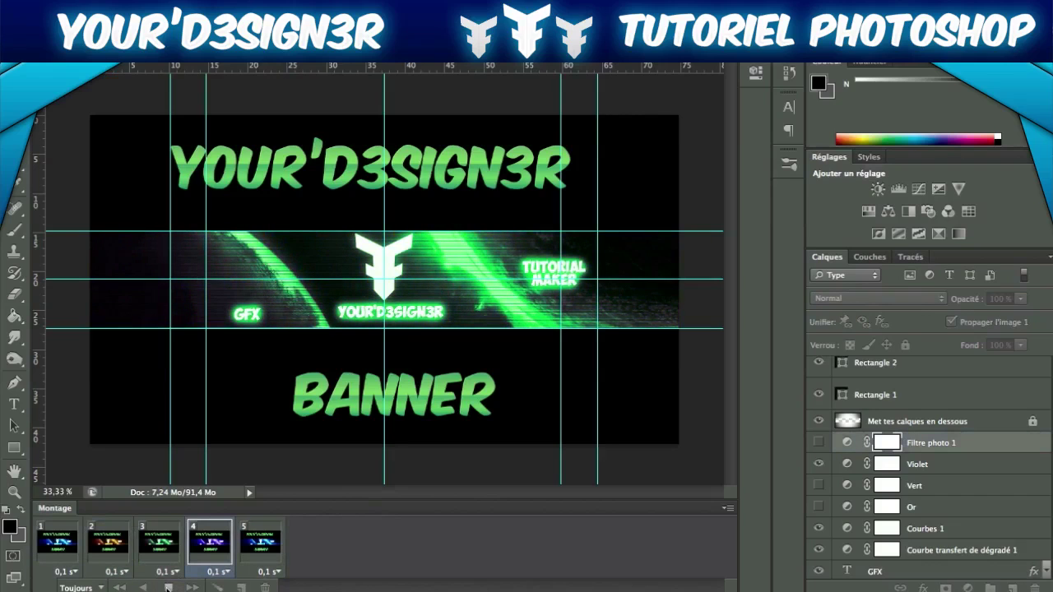
left_click(168, 587)
left_click(168, 587)
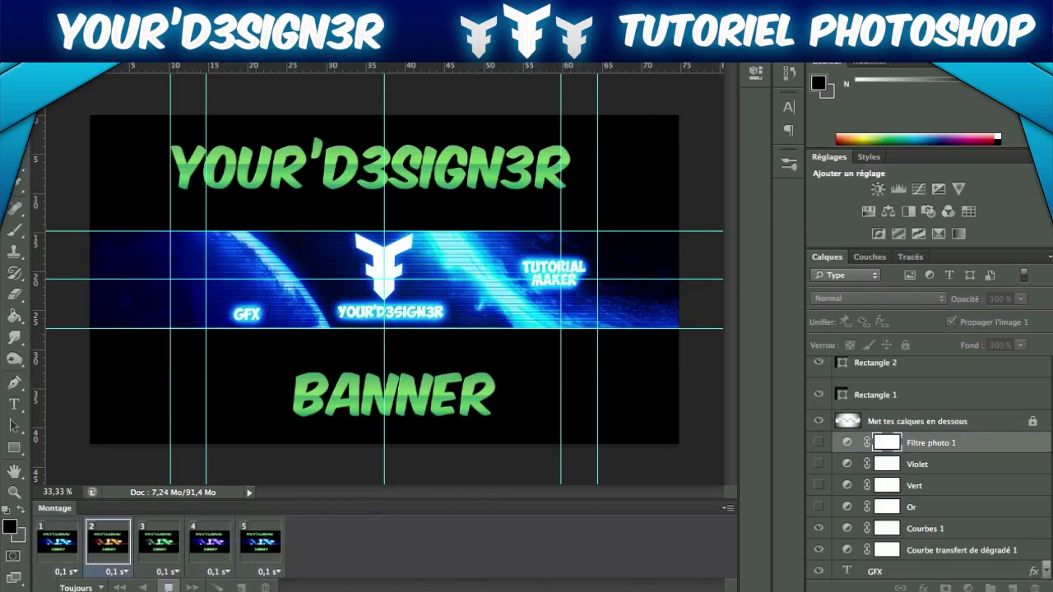
left_click(168, 587)
left_click(69, 552)
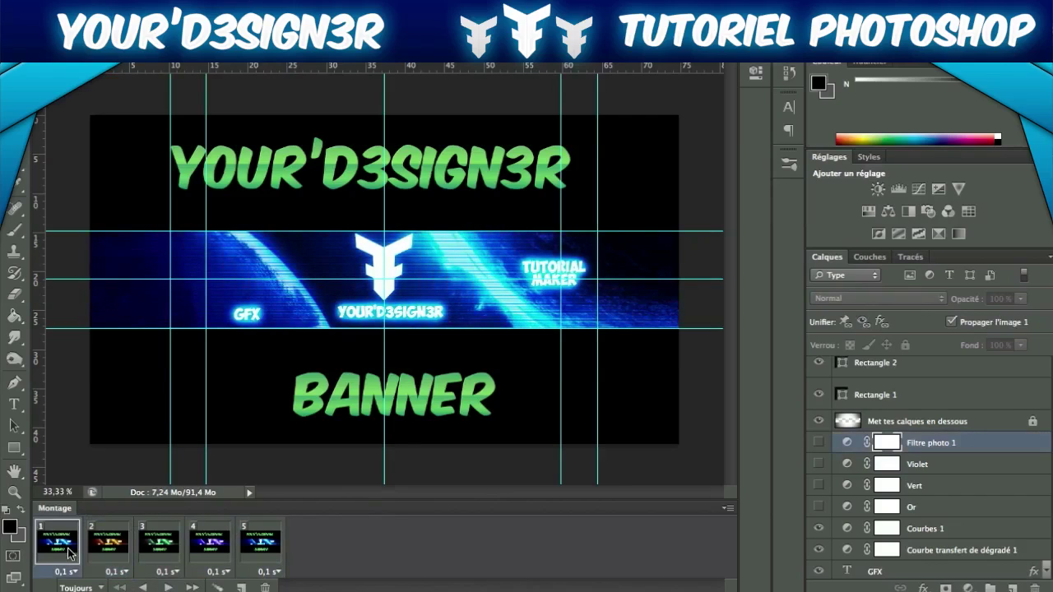
left_click(117, 553)
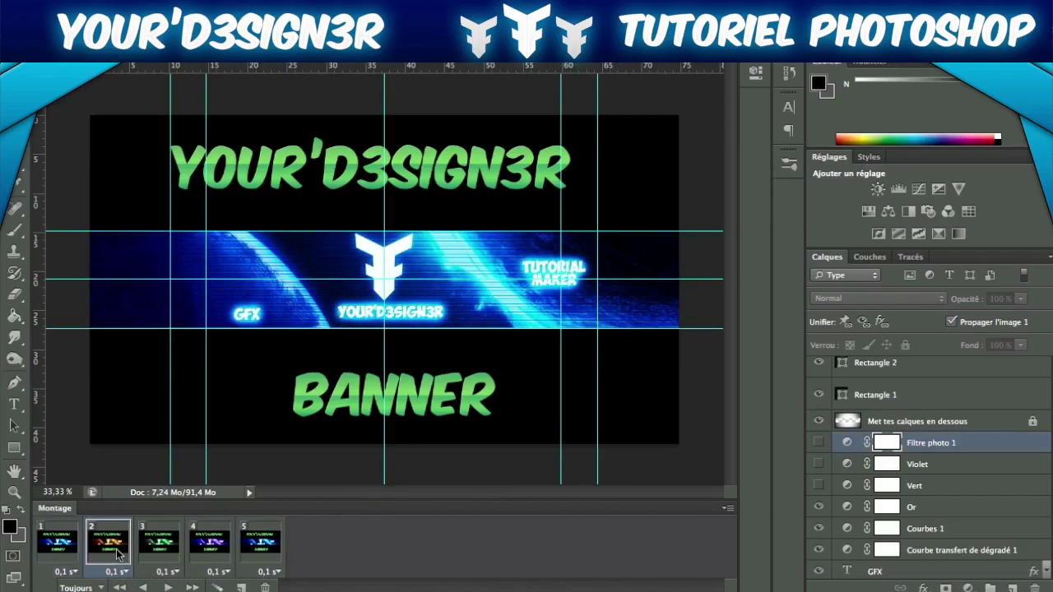
left_click(72, 564)
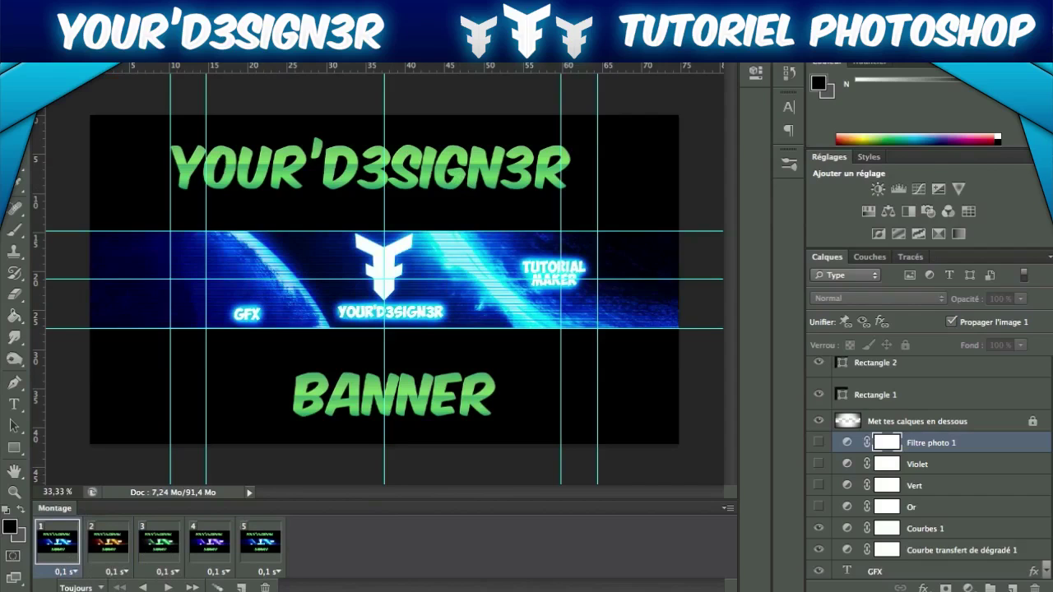
Step: Open the Save for Web export, reduce its preview to 33.3 % and play the GIF animation there
left_click(136, 4)
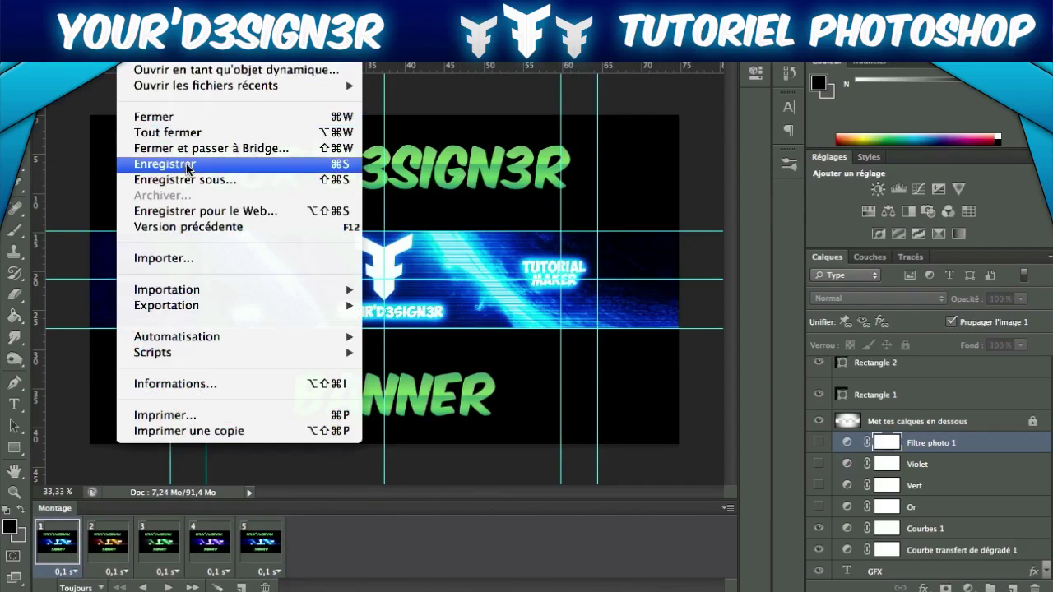
left_click(188, 213)
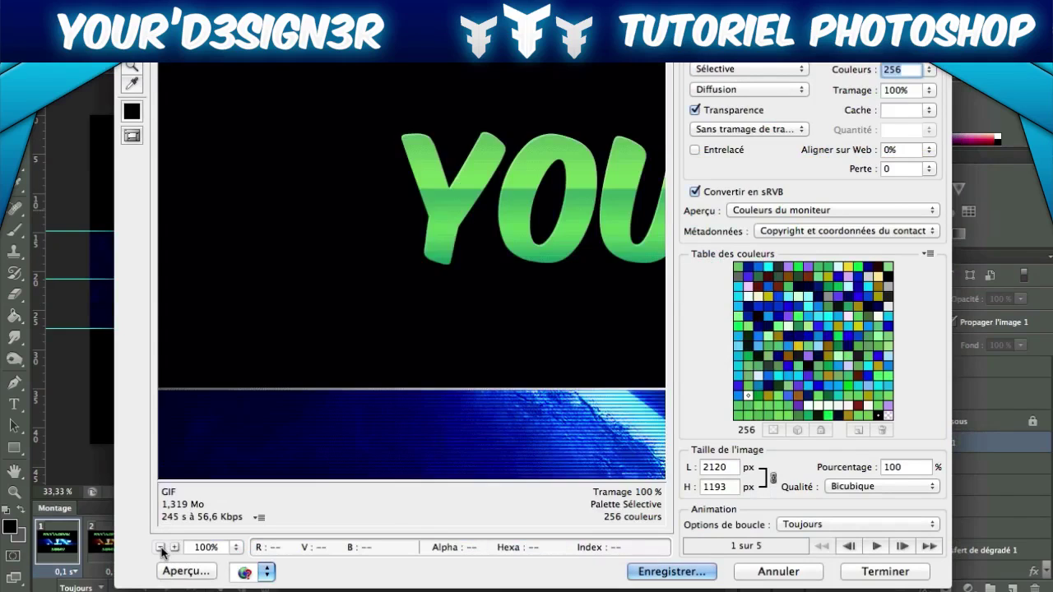
left_click(161, 549)
left_click(161, 549)
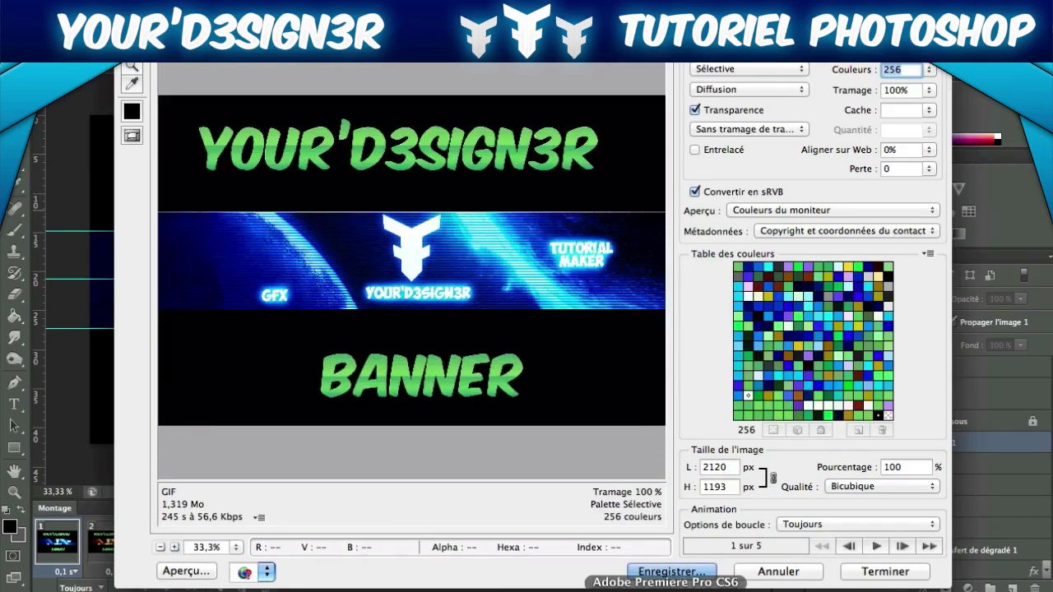
left_click(874, 546)
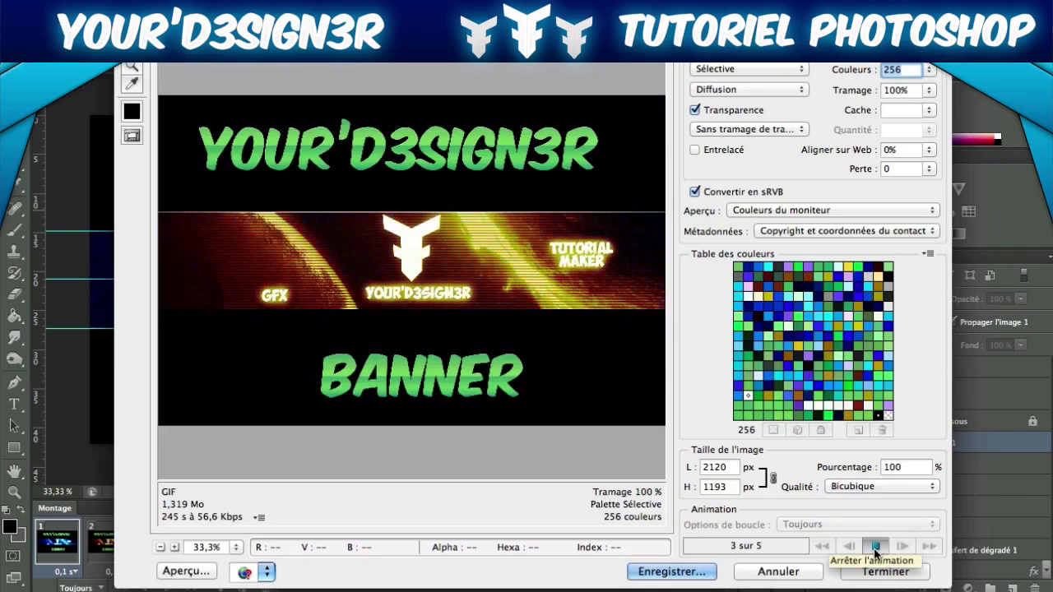
left_click(873, 548)
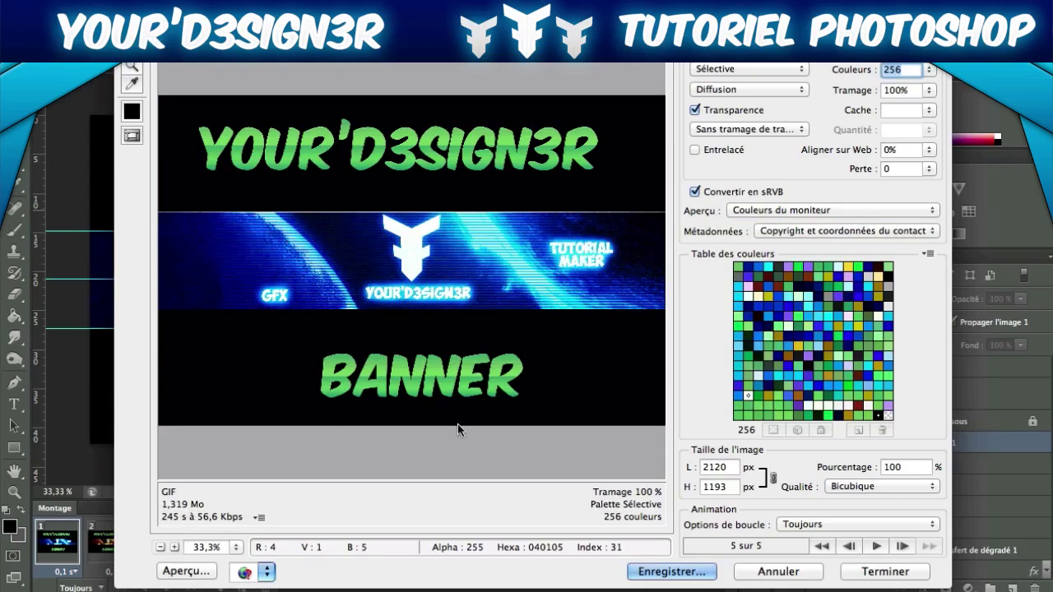
Step: Save the optimised GIF to the Bureau folder as "BAnner animé tuto.gif", accepting the non-Latin file name
left_click(685, 575)
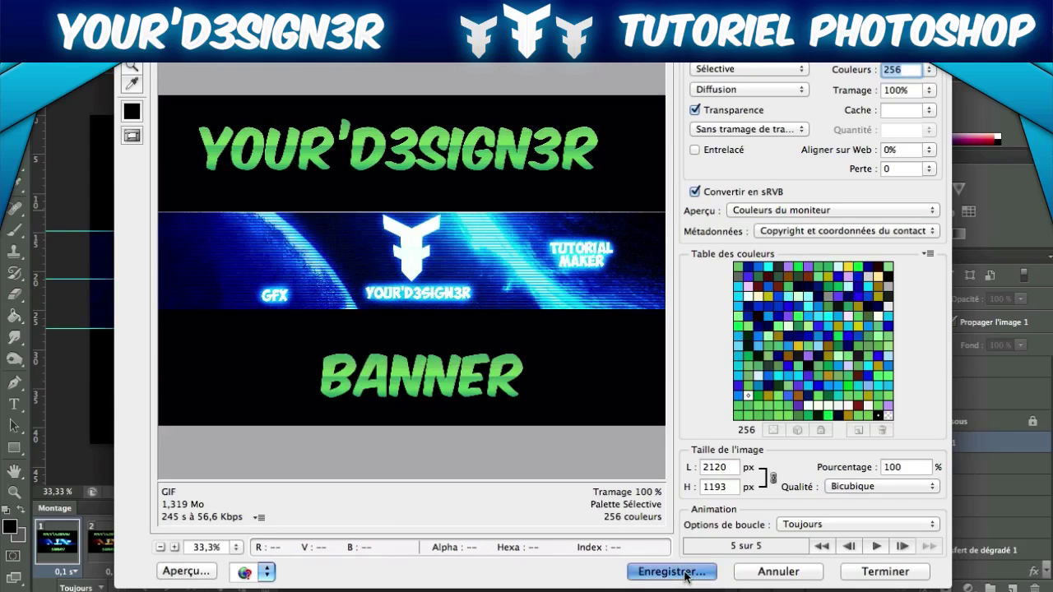
key("BackSpace")
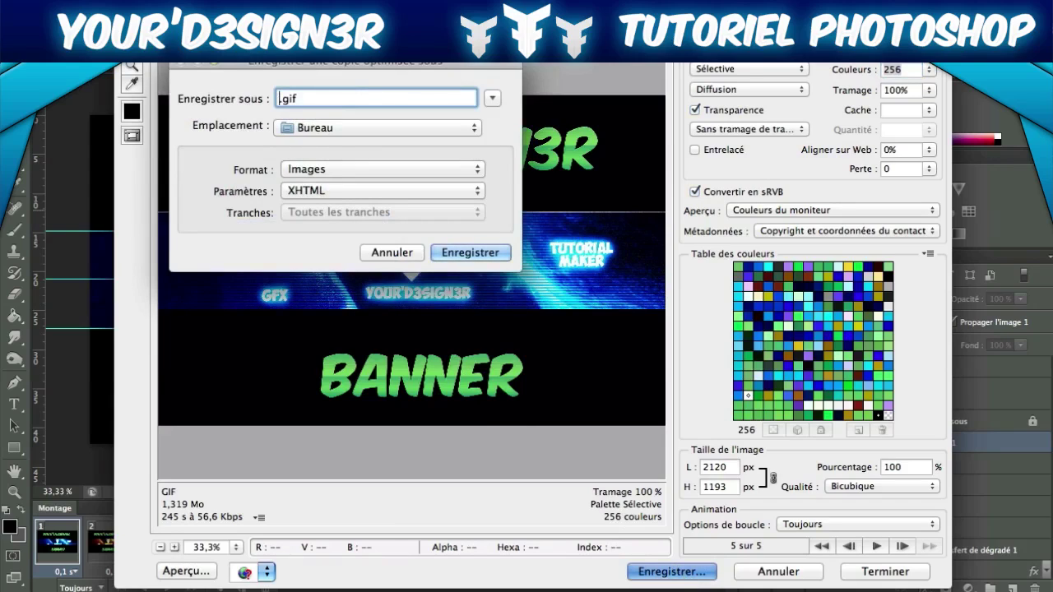
type("BAnner animé test")
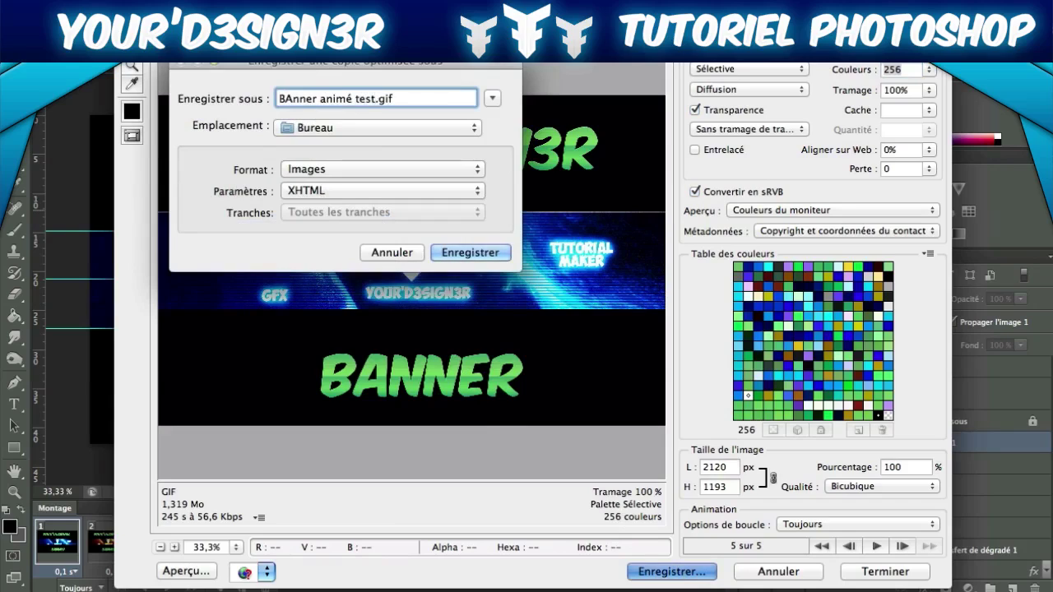
key("BackSpace")
key("BackSpace")
key("BackSpace")
type("uto")
left_click(471, 252)
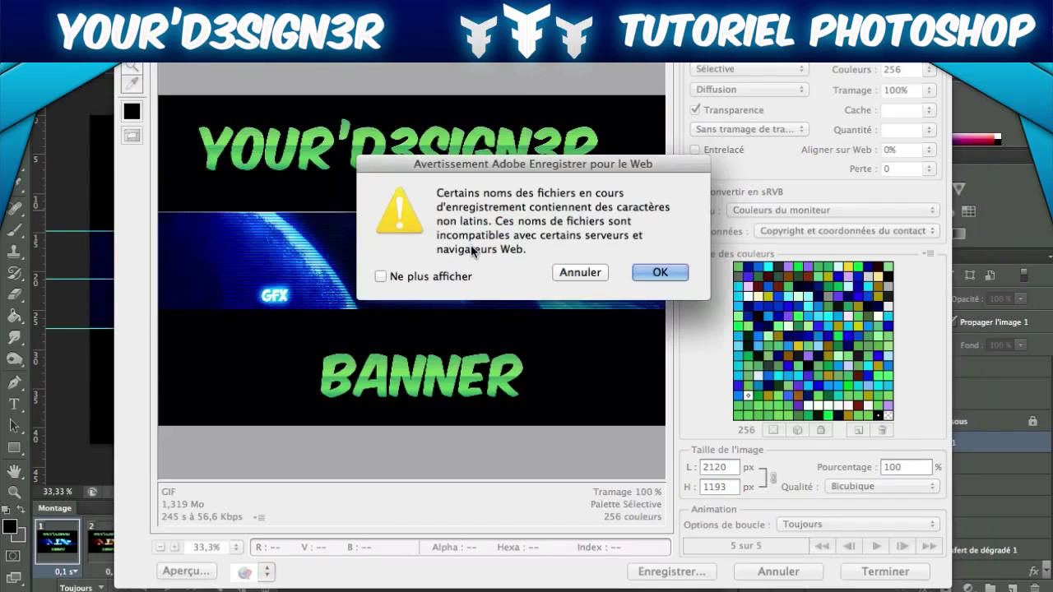
left_click(660, 273)
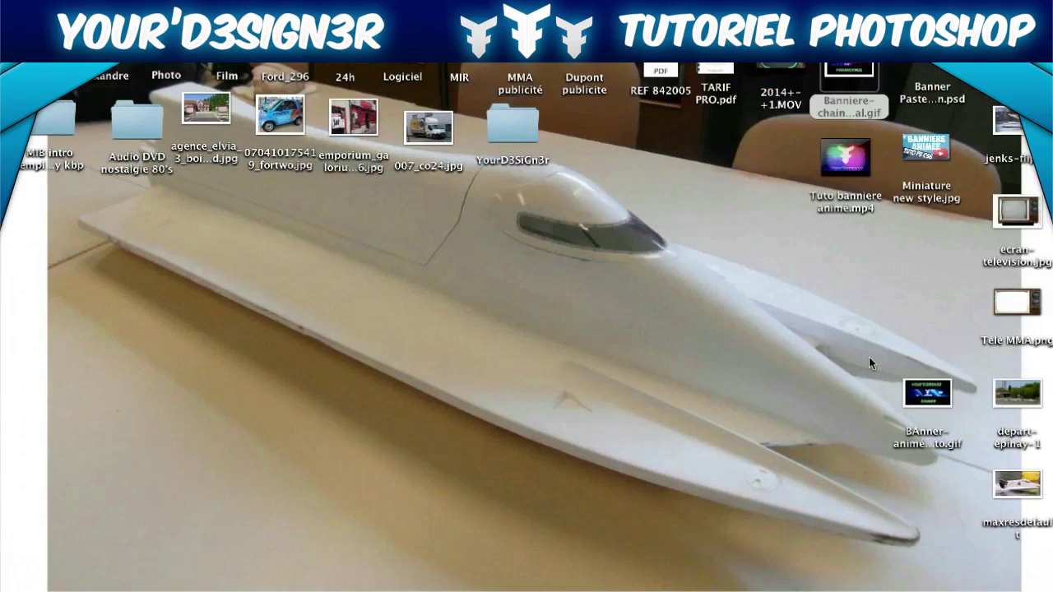
Step: Switch to the desktop, open the exported banner GIF, examine its frames, and return to the file on the desktop
left_click_drag(927, 392, 575, 352)
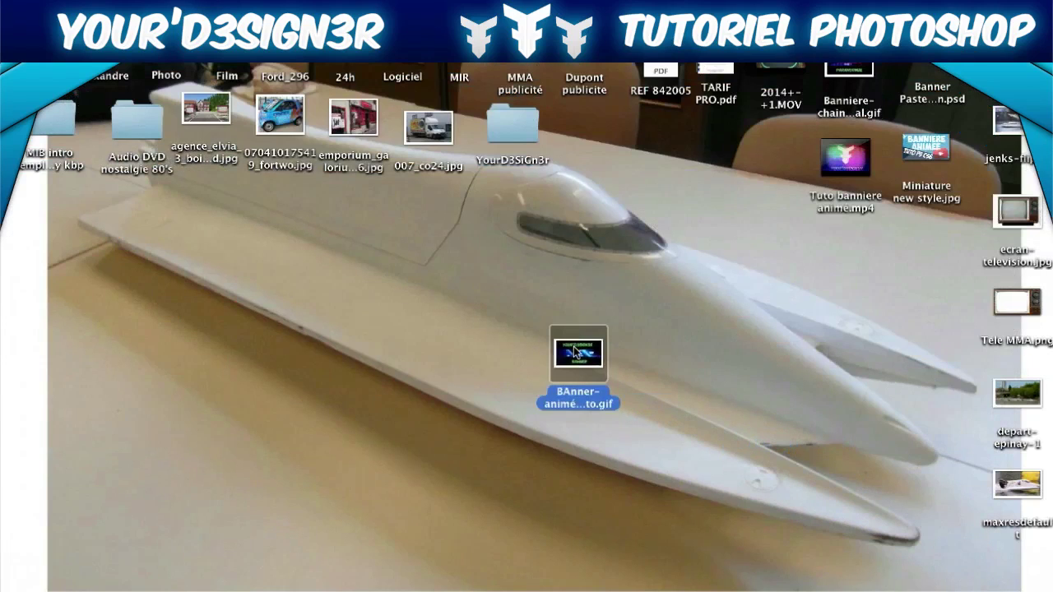
double_click(573, 346)
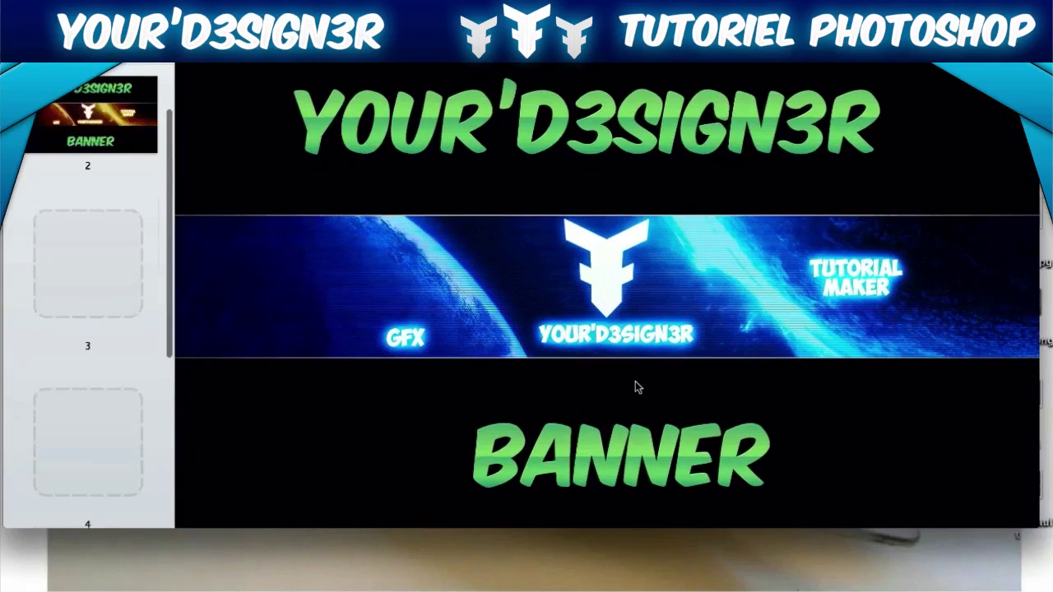
left_click_drag(167, 175, 169, 109)
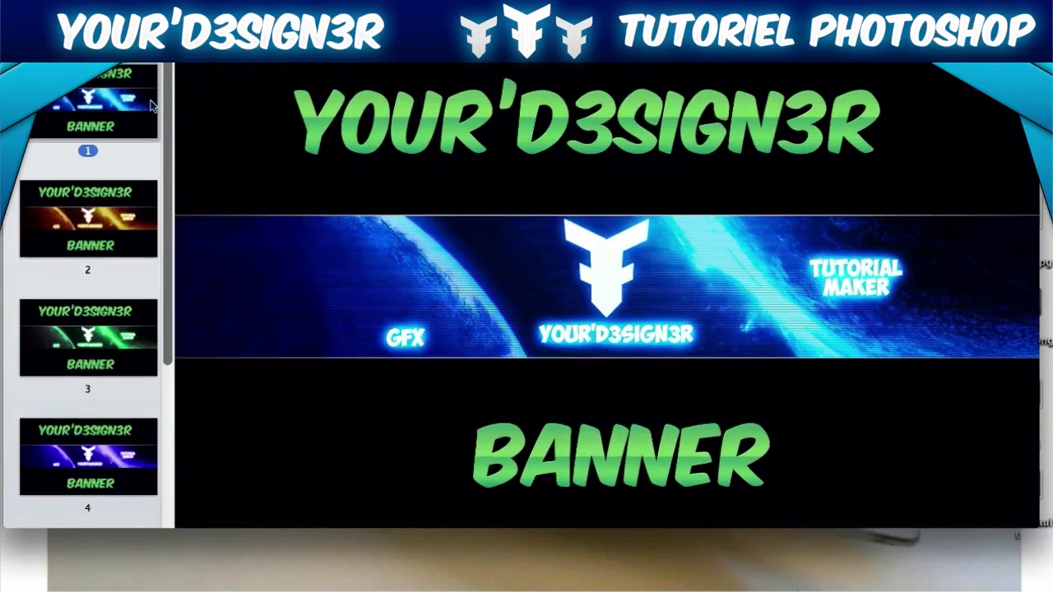
left_click(18, 69)
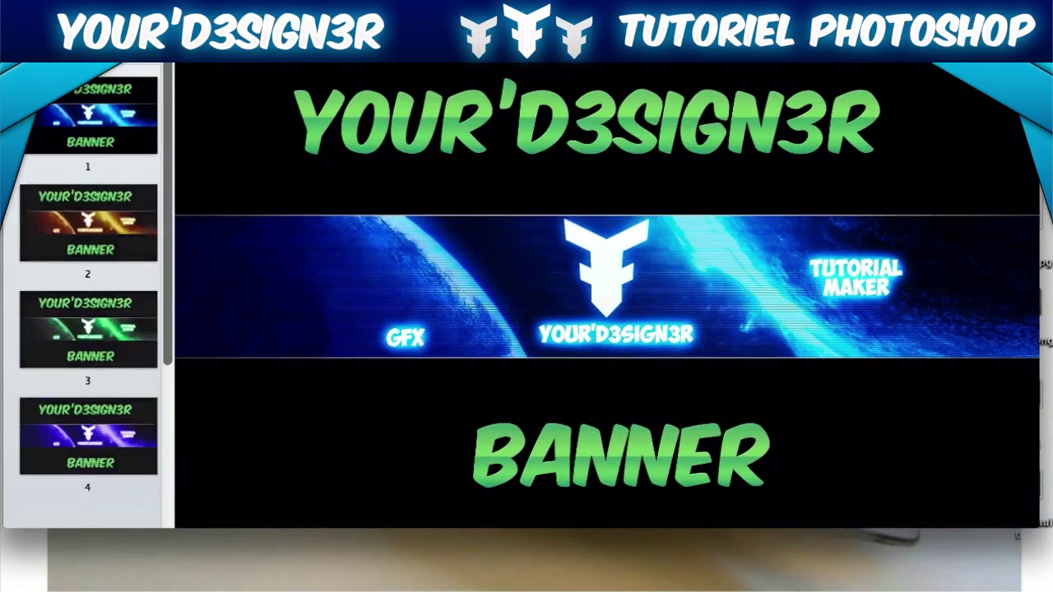
left_click(63, 97)
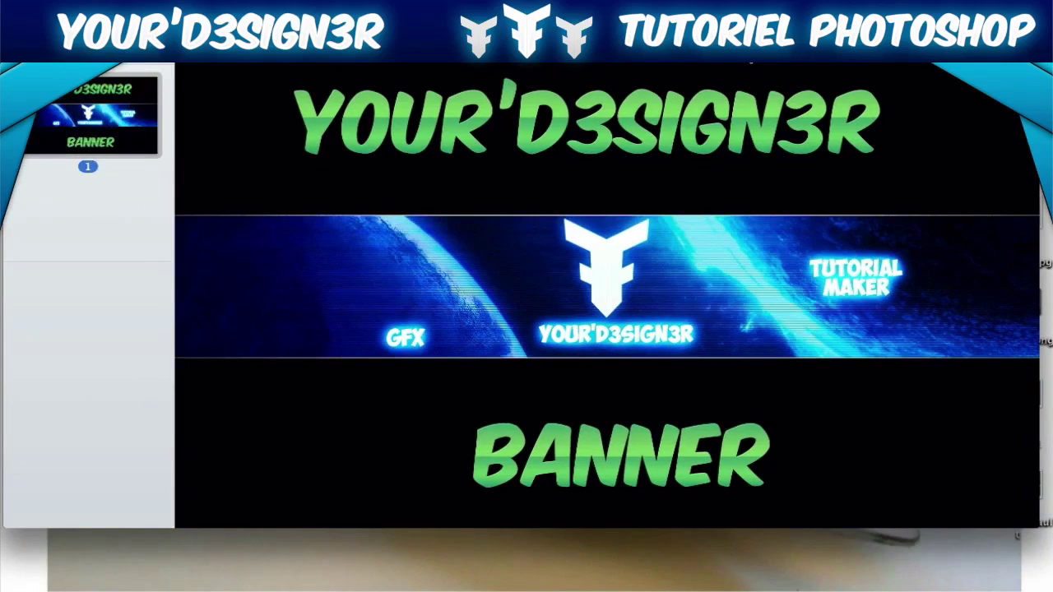
left_click(31, 22)
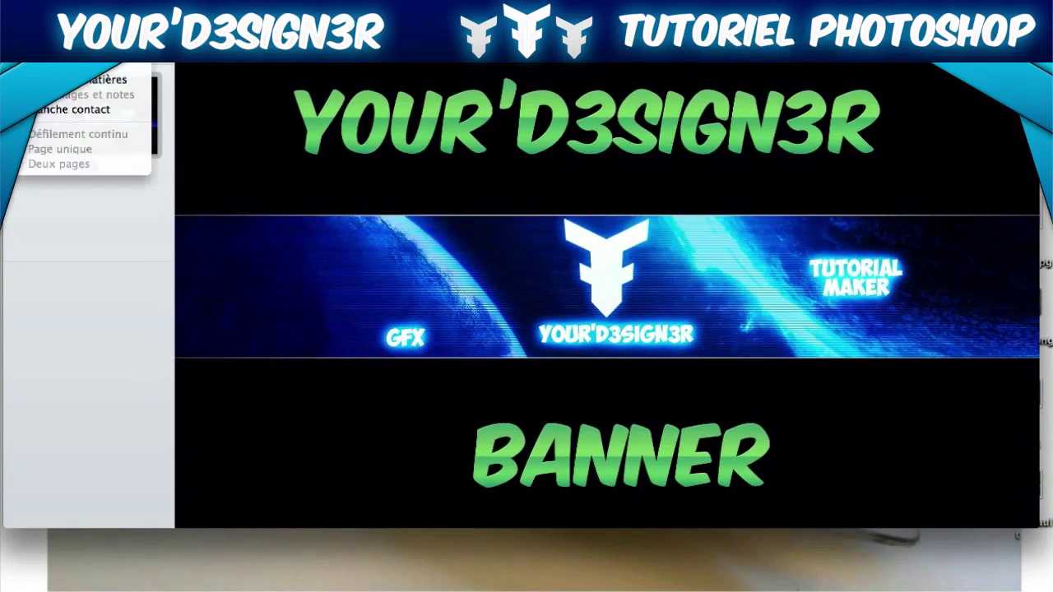
left_click(31, 22)
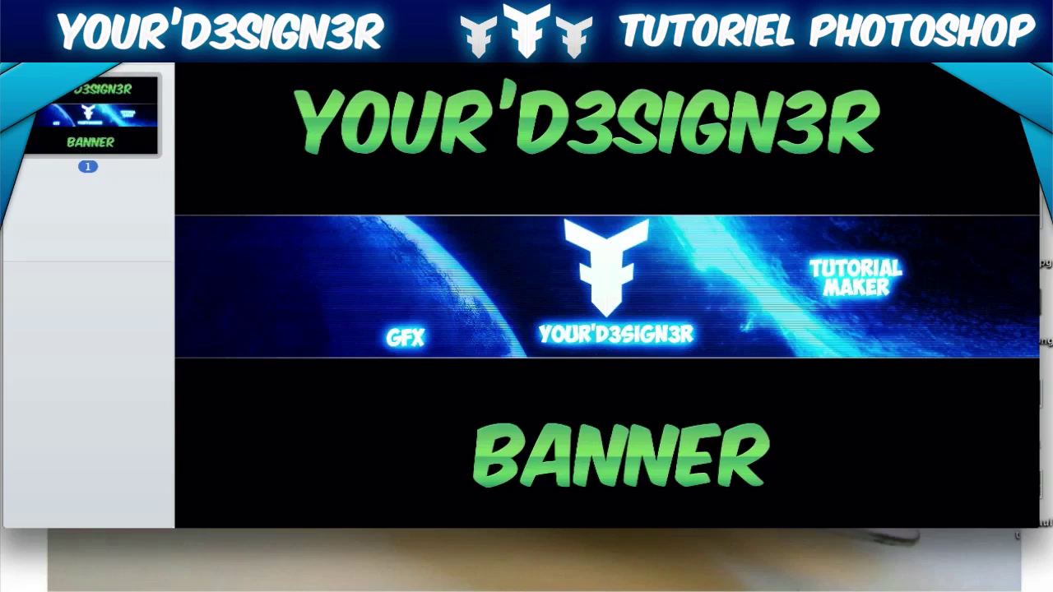
key("space")
left_click_drag(577, 349, 729, 211)
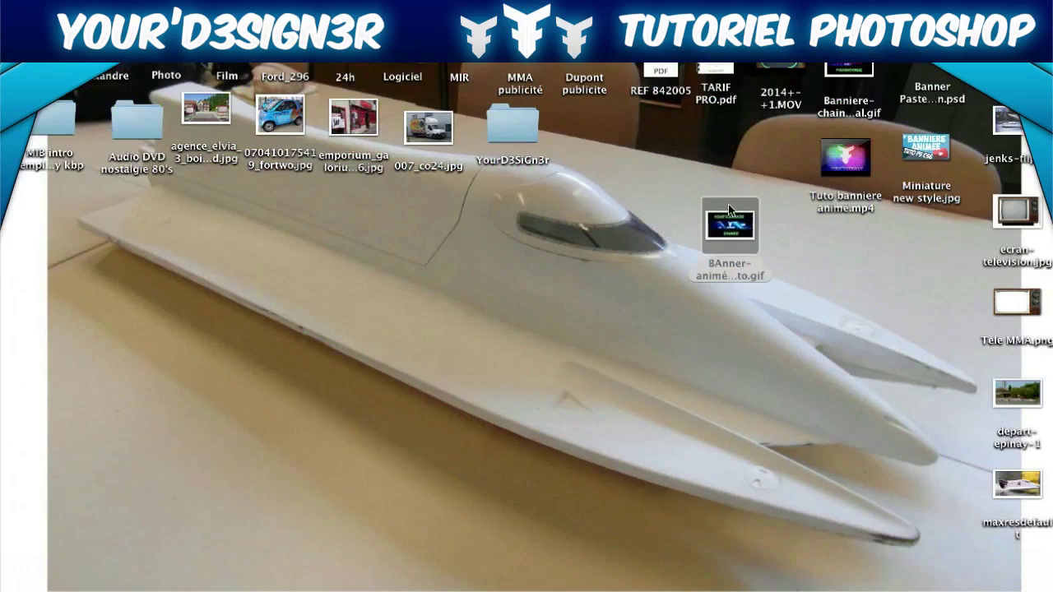
Step: Switch to Google Chrome, open YouTube and go to the Your'D3SiGn3r account's own channel page
left_click(862, 449)
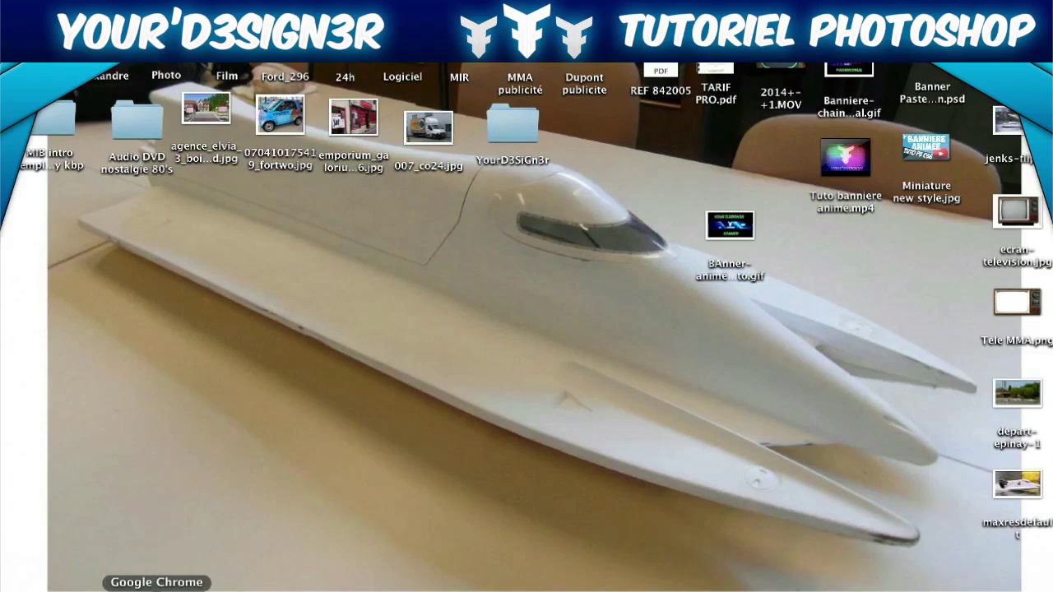
left_click(165, 585)
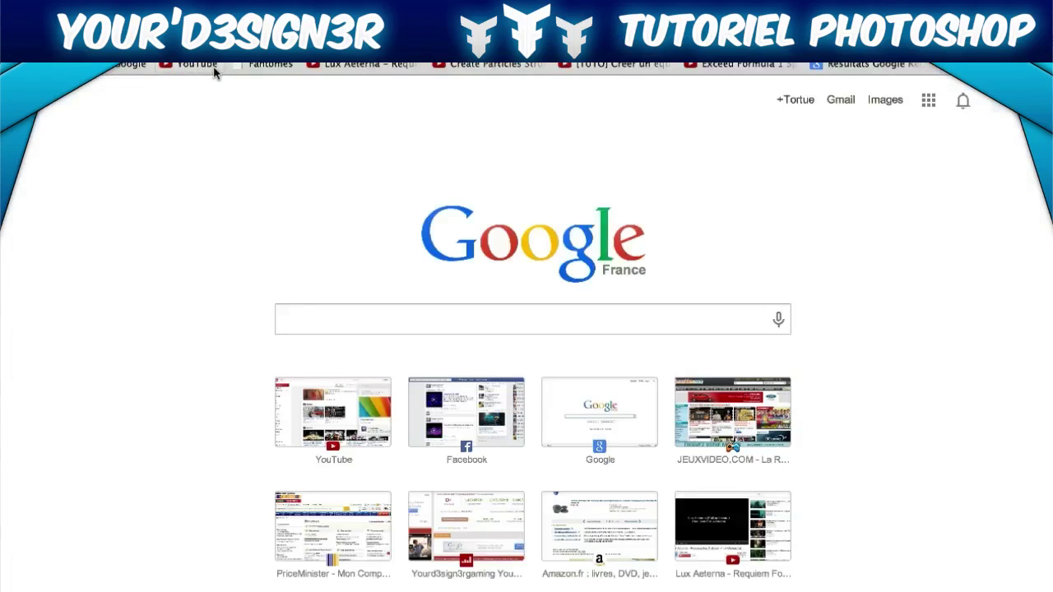
left_click(213, 66)
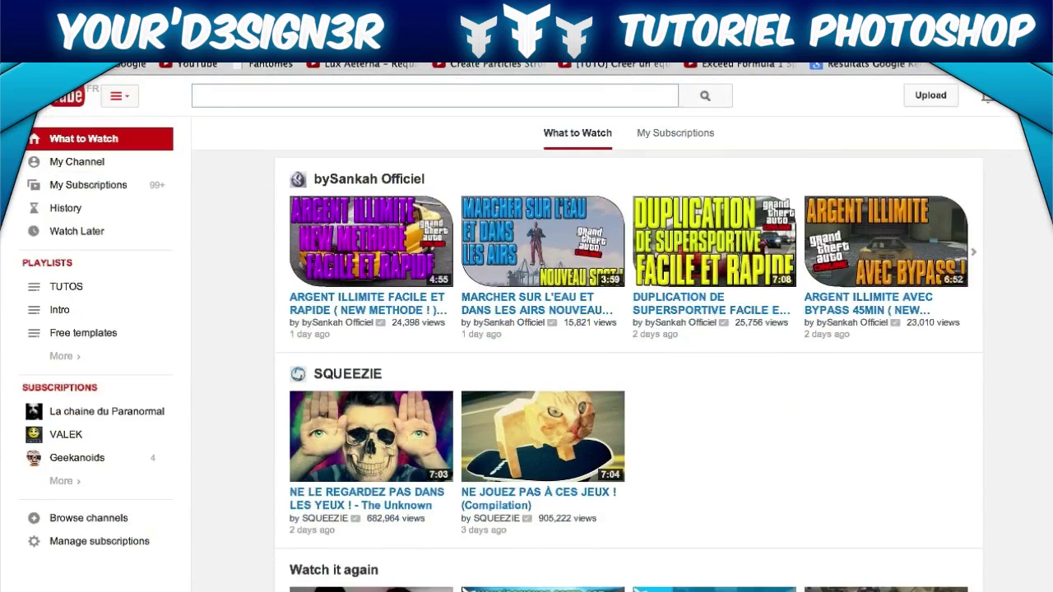
left_click(1028, 95)
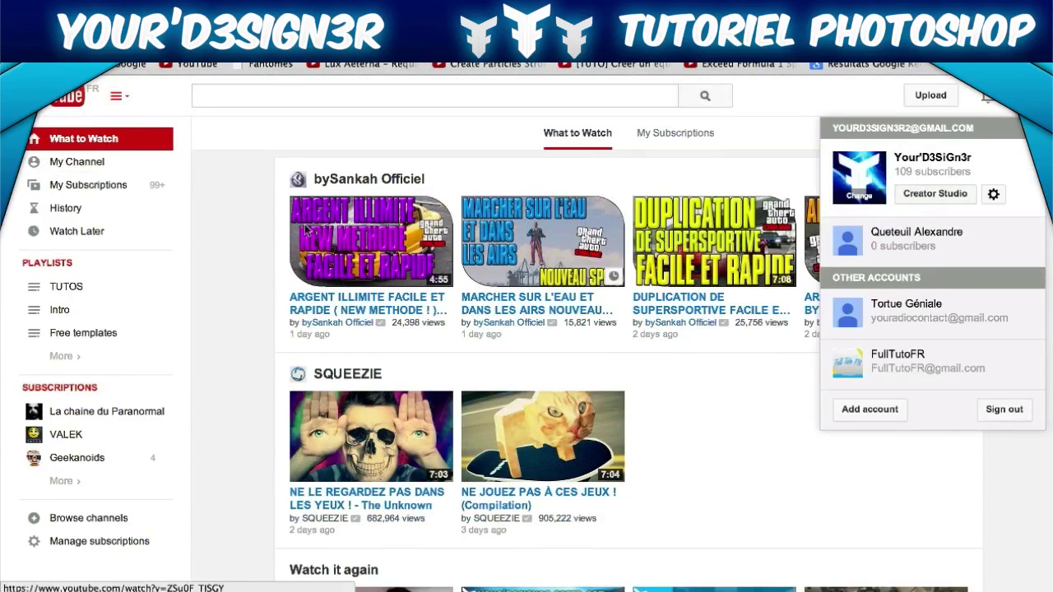
left_click(935, 193)
left_click(287, 168)
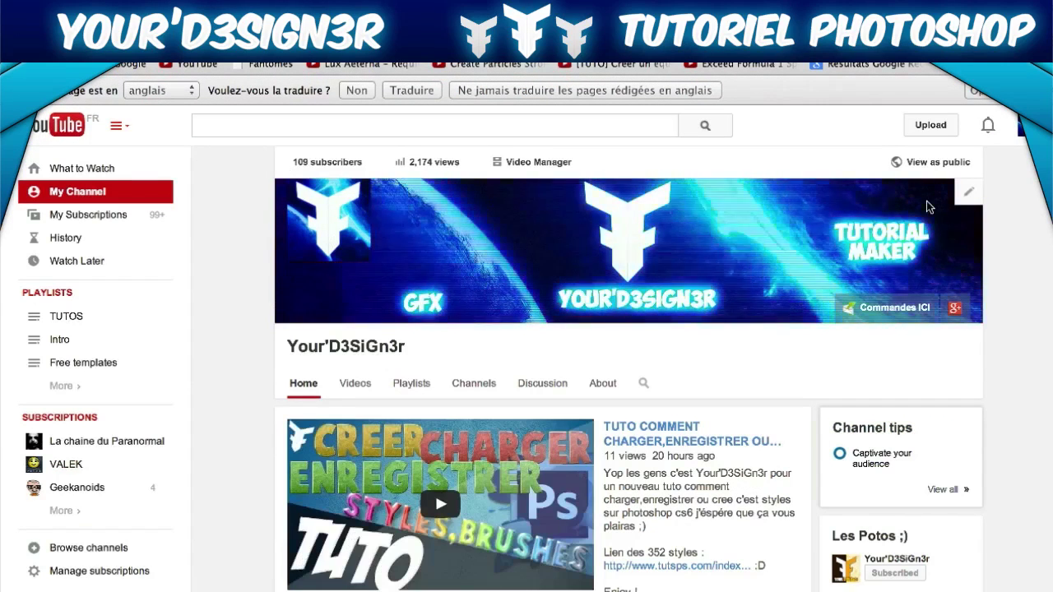
Step: Upload BAnner-animé-tuto.gif from Finder as channel art to preview it on desktop, TV and mobile, and cancel the change
left_click(968, 192)
left_click(923, 243)
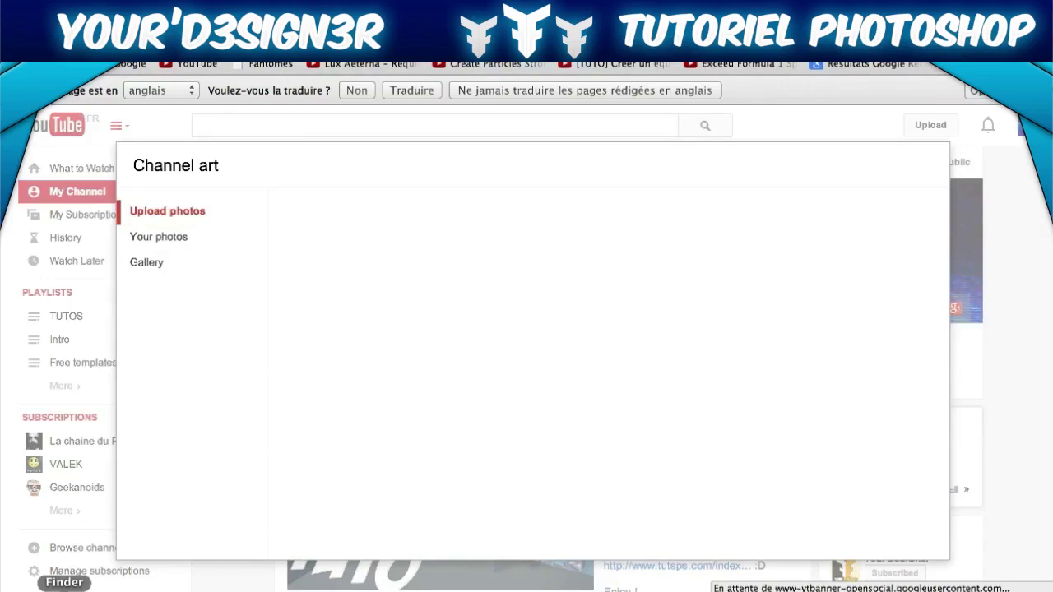
left_click(576, 369)
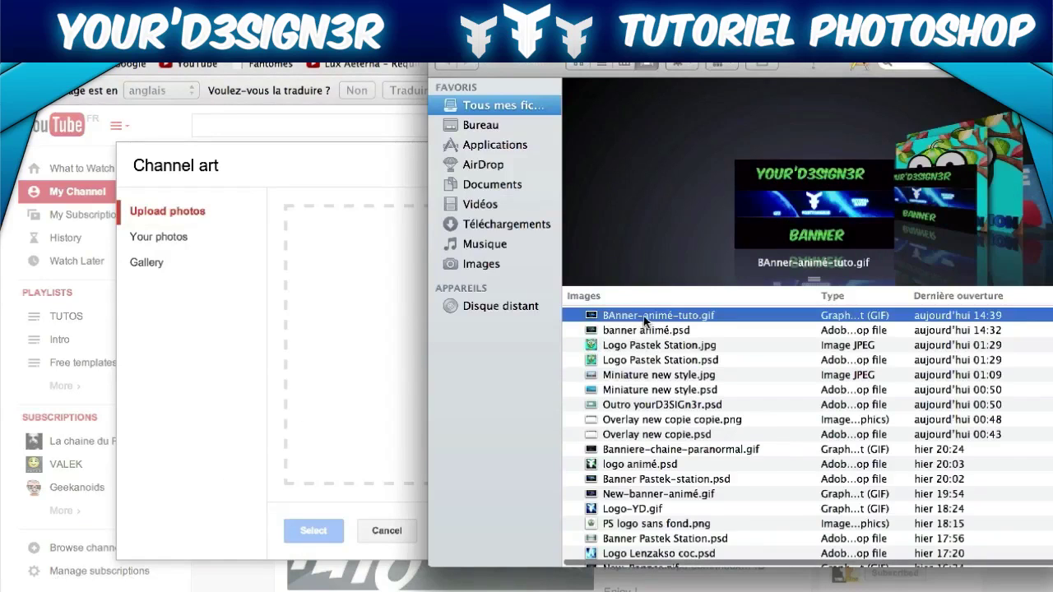
left_click_drag(645, 322, 406, 326)
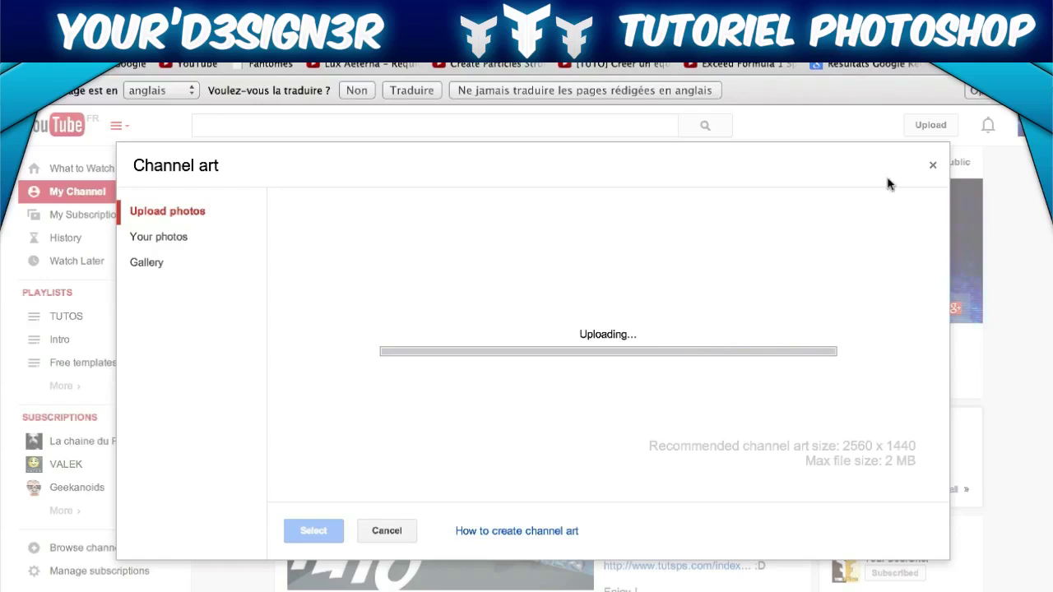
left_click(1040, 90)
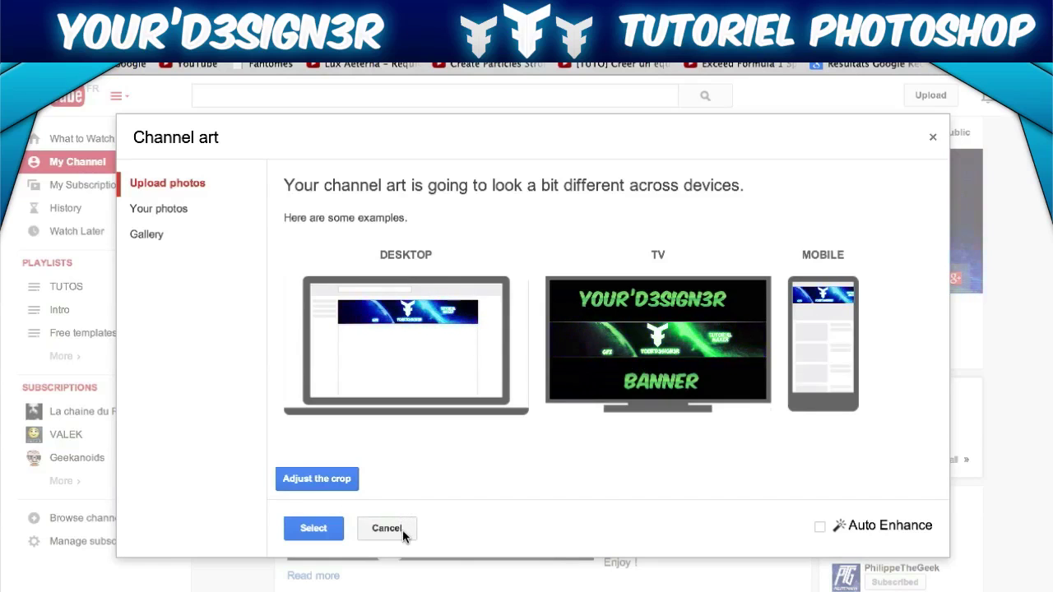
left_click(386, 528)
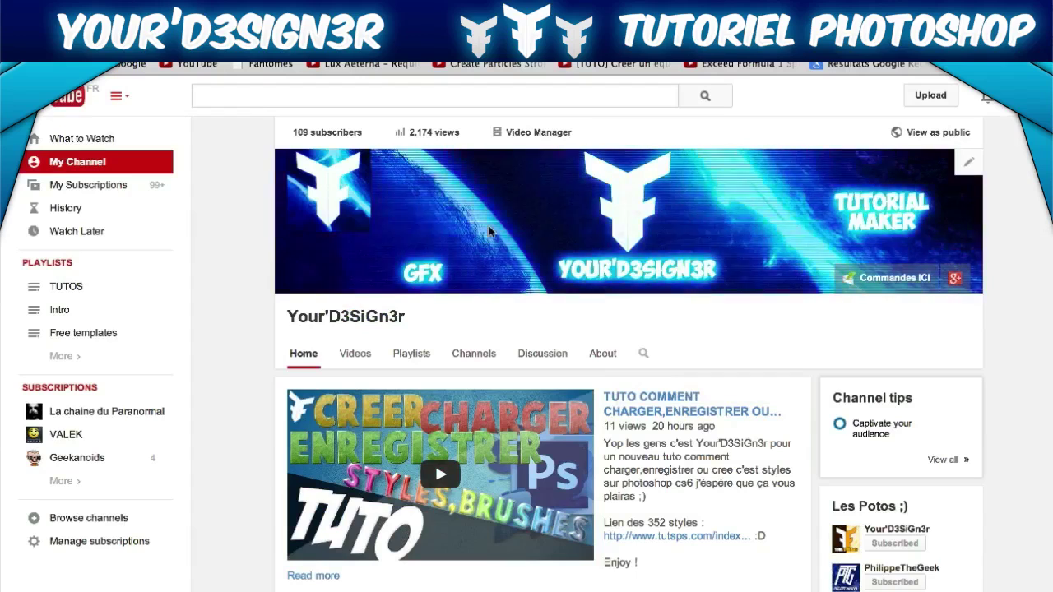